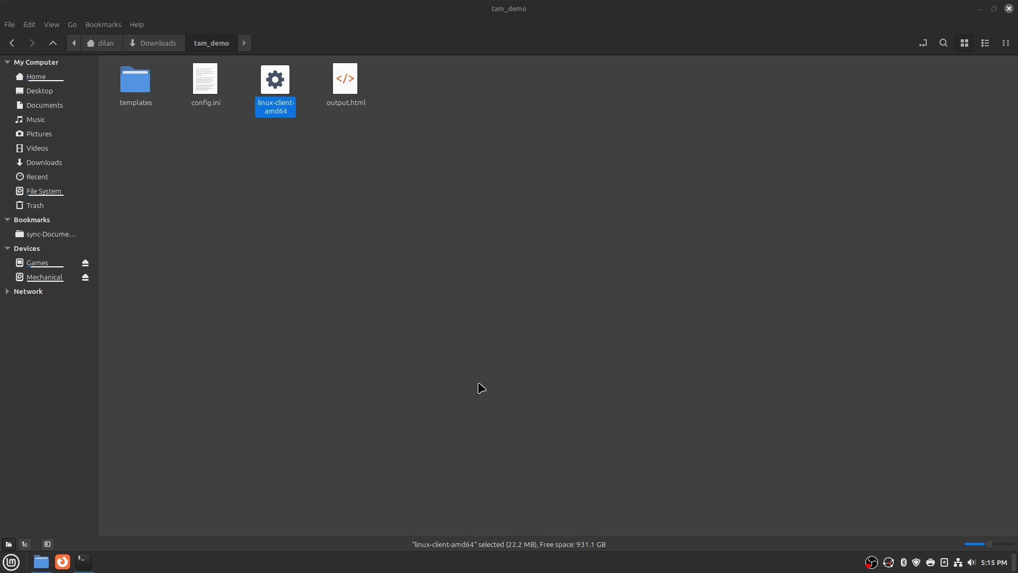
# Launch Ticket Auction Manager, centre its window, and choose the Specialty prefix
pyautogui.doubleClick(291, 100)
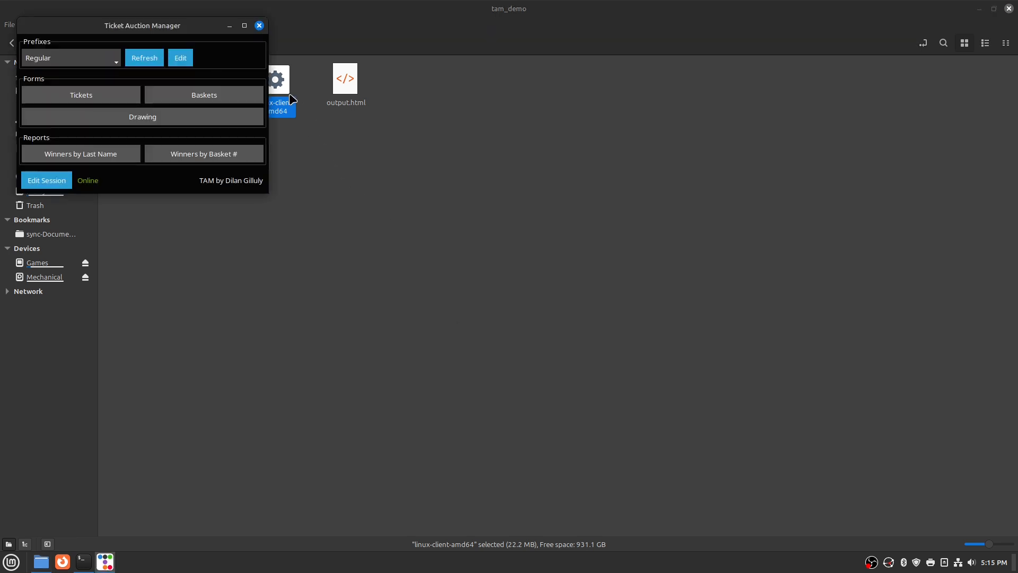
pyautogui.moveTo(161, 23); pyautogui.dragTo(630, 219)
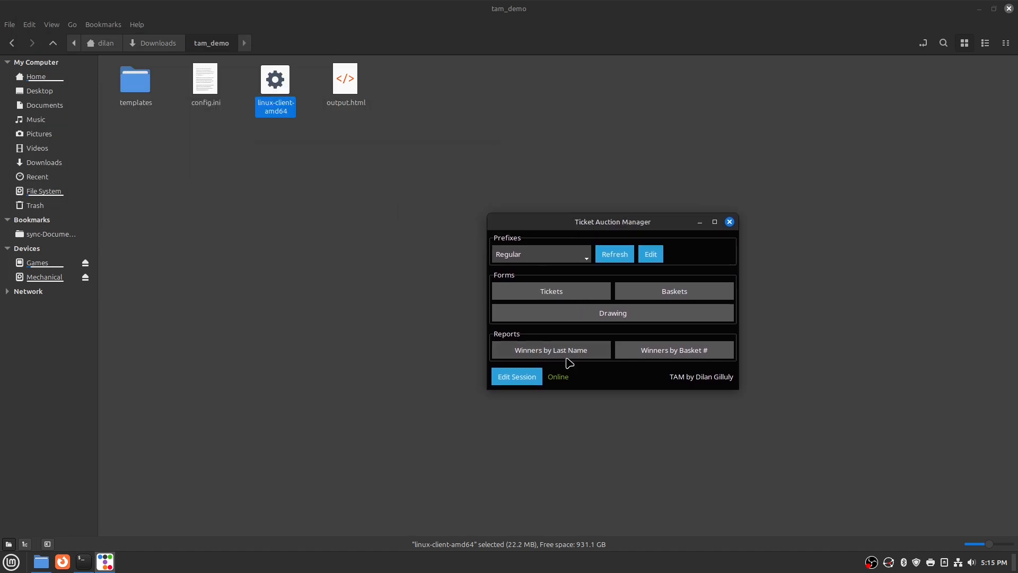
pyautogui.click(524, 256)
pyautogui.click(521, 280)
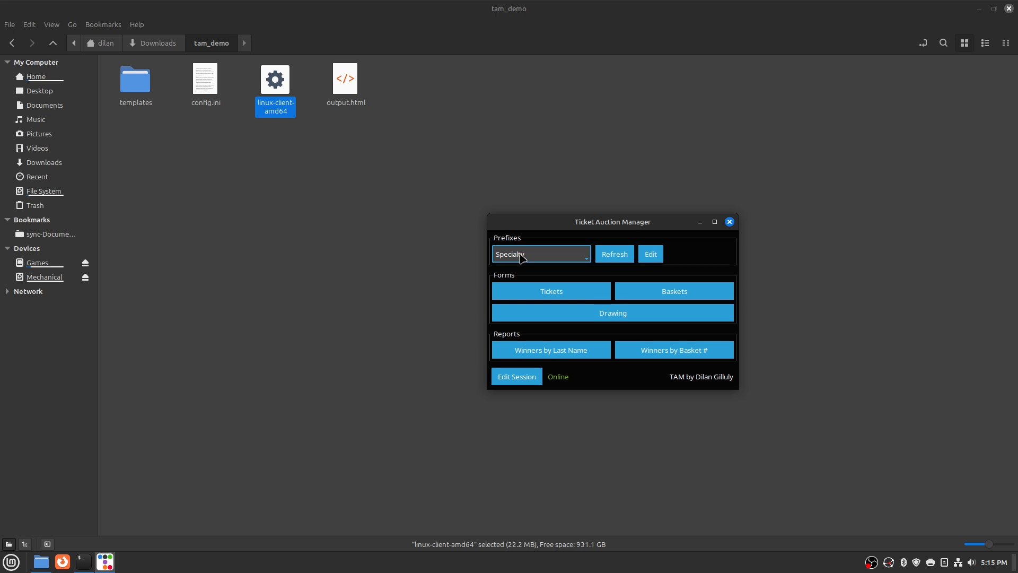
# Switch the prefix to Regular and back to Specialty, then open the empty Specialty Tickets form
pyautogui.click(546, 255)
pyautogui.click(538, 272)
pyautogui.click(542, 257)
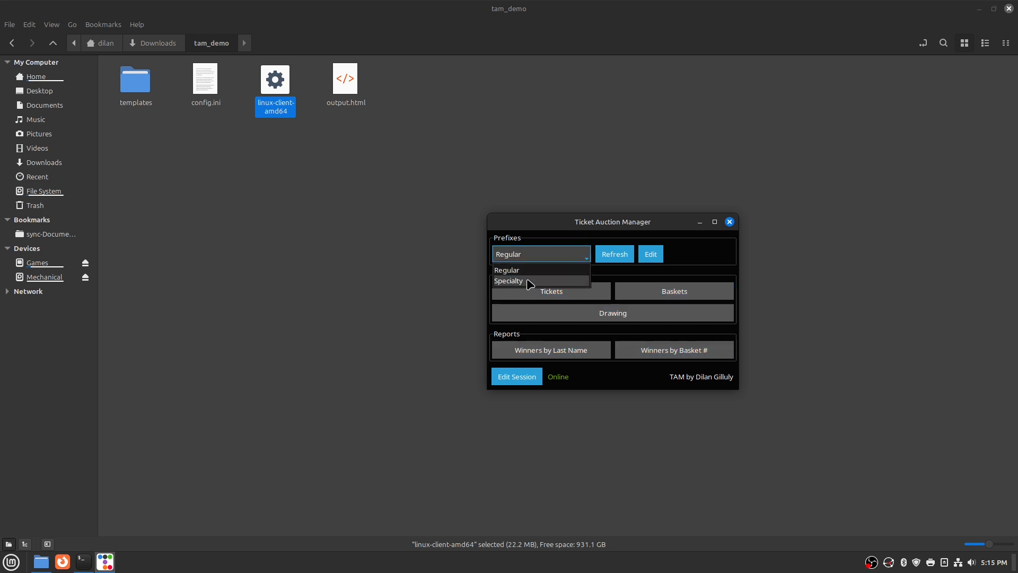
pyautogui.click(532, 278)
pyautogui.click(543, 294)
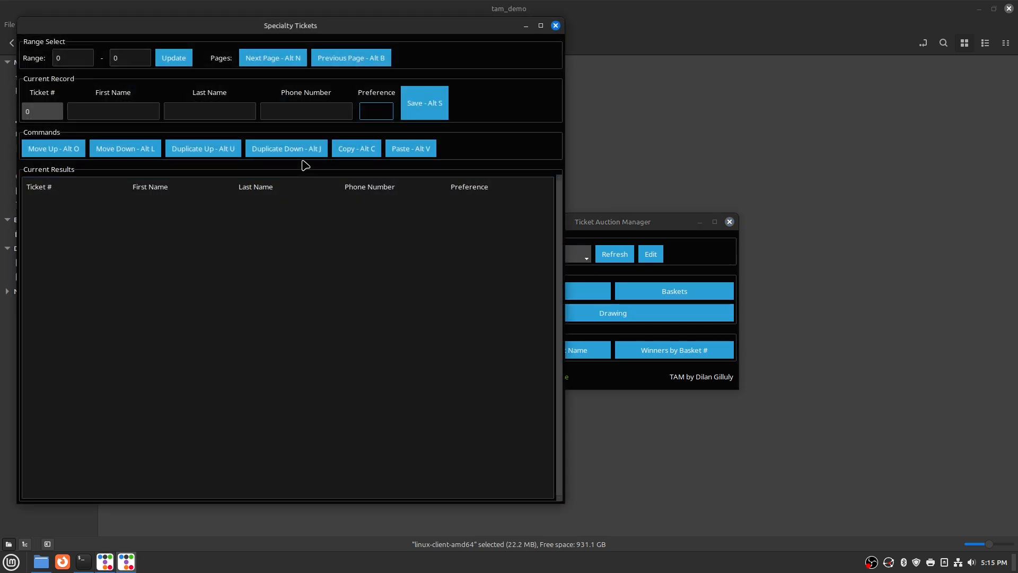
# Close the Specialty Tickets form, set the prefix to Regular, and open then close Regular Tickets
pyautogui.click(555, 27)
pyautogui.click(537, 255)
pyautogui.click(520, 271)
pyautogui.click(529, 293)
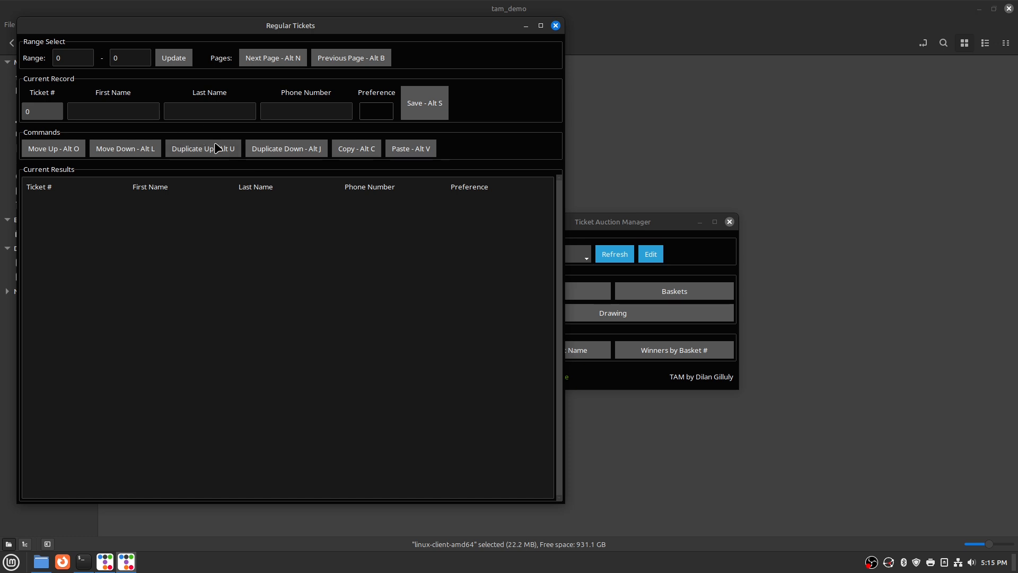
pyautogui.click(555, 26)
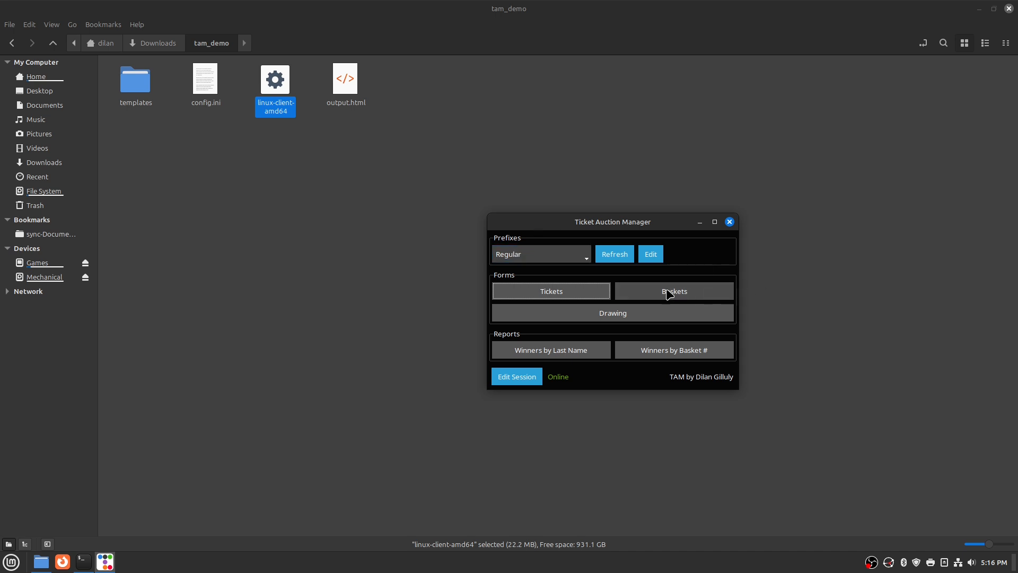
pyautogui.click(632, 294)
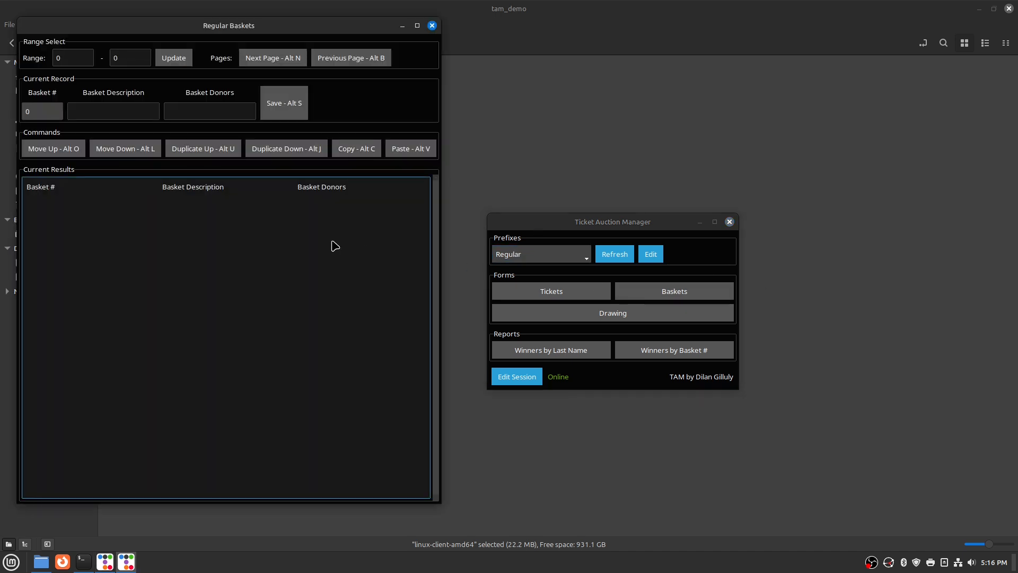
pyautogui.click(112, 111)
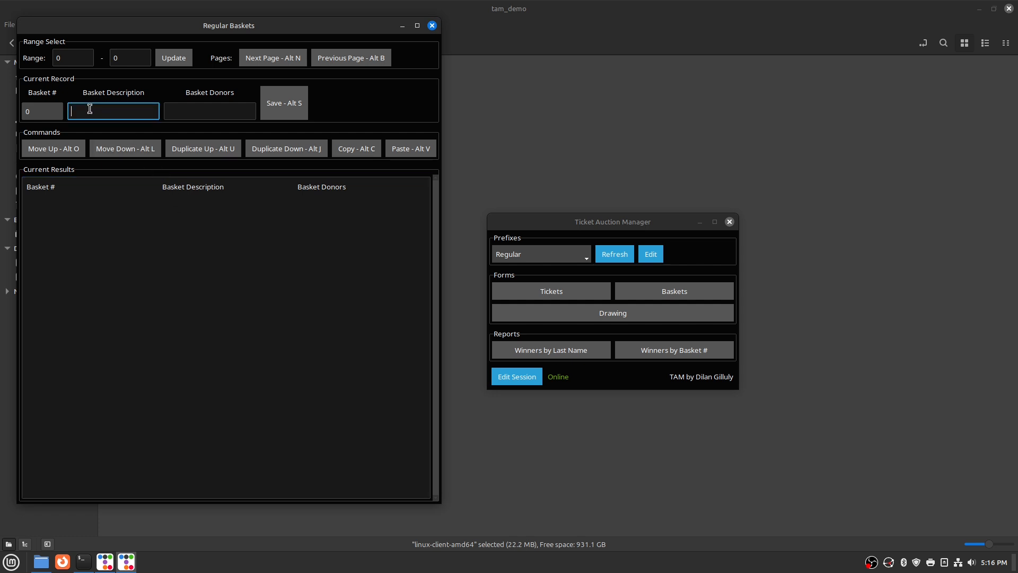
pyautogui.click(432, 25)
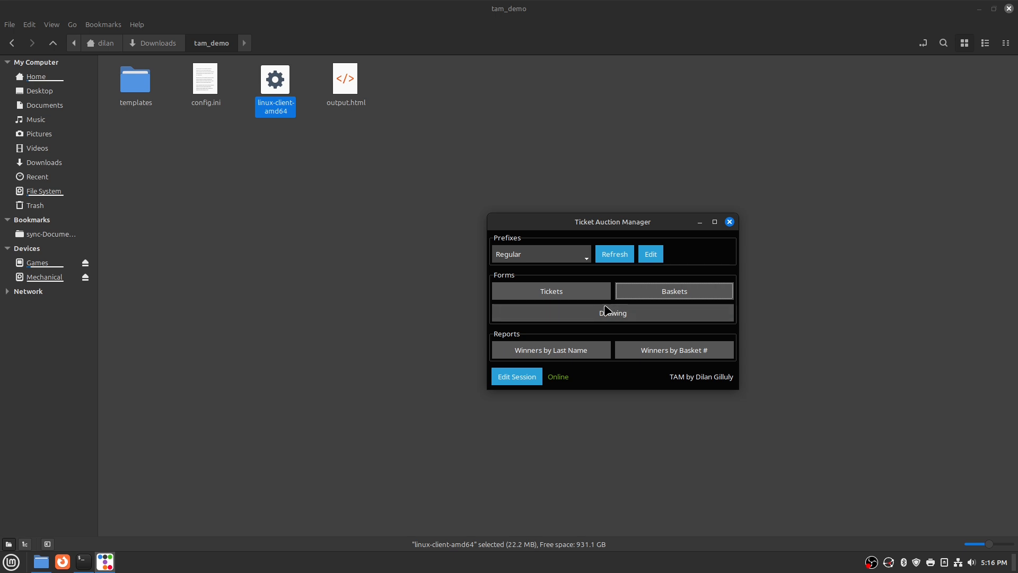
# Load blank Regular tickets 1001 through 1020, each defaulting to CALL, by updating the range
pyautogui.click(545, 290)
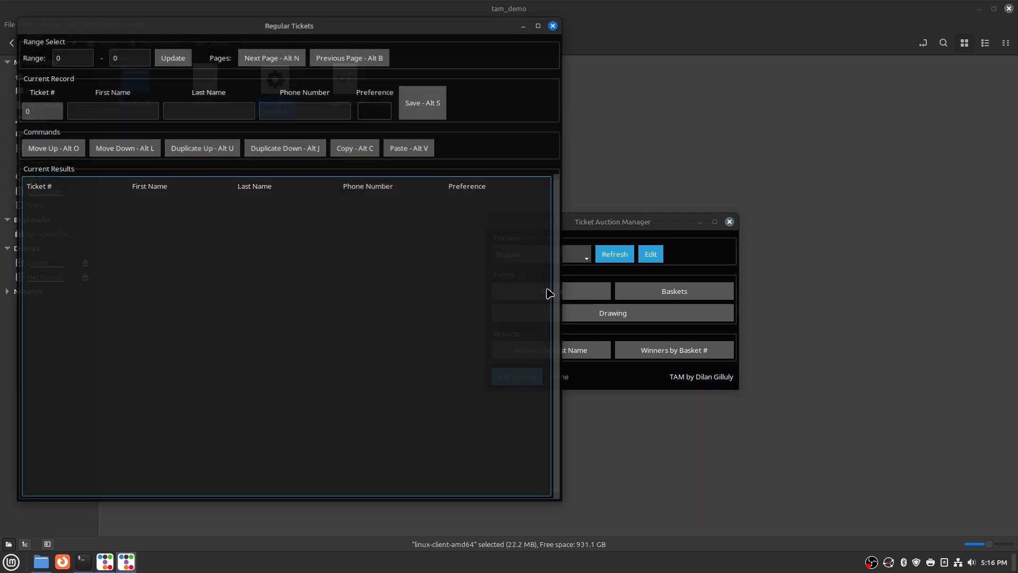
pyautogui.click(76, 63)
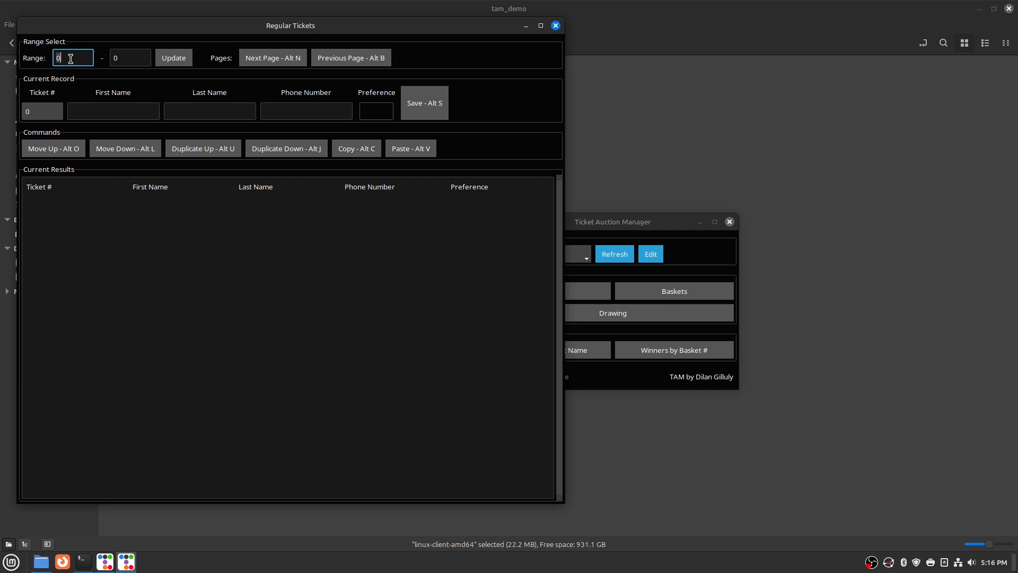
pyautogui.write('100')
pyautogui.press('Tab')
pyautogui.write('1020')
pyautogui.press('Tab')
pyautogui.press('Return')
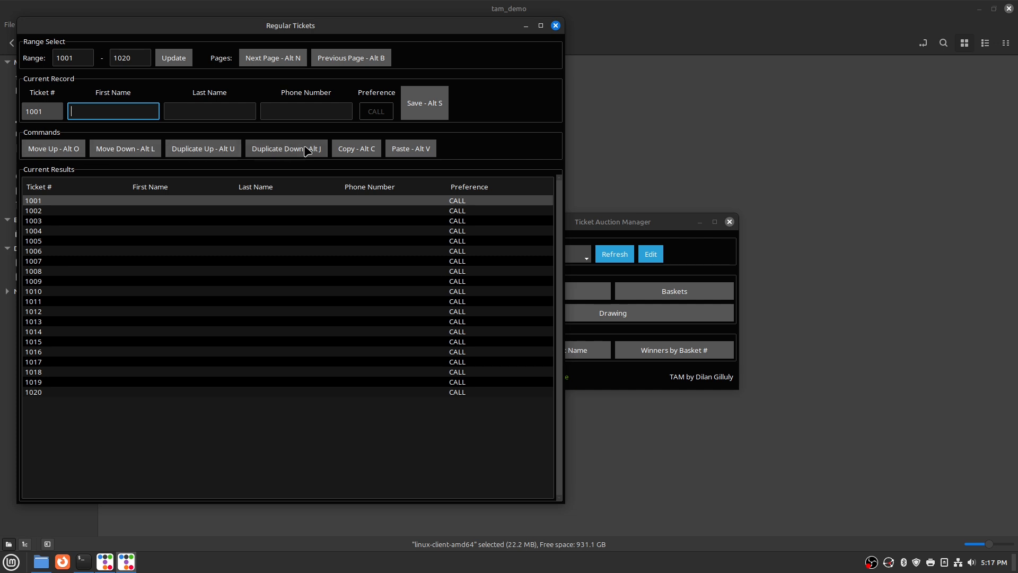
pyautogui.click(139, 150)
pyautogui.click(139, 150)
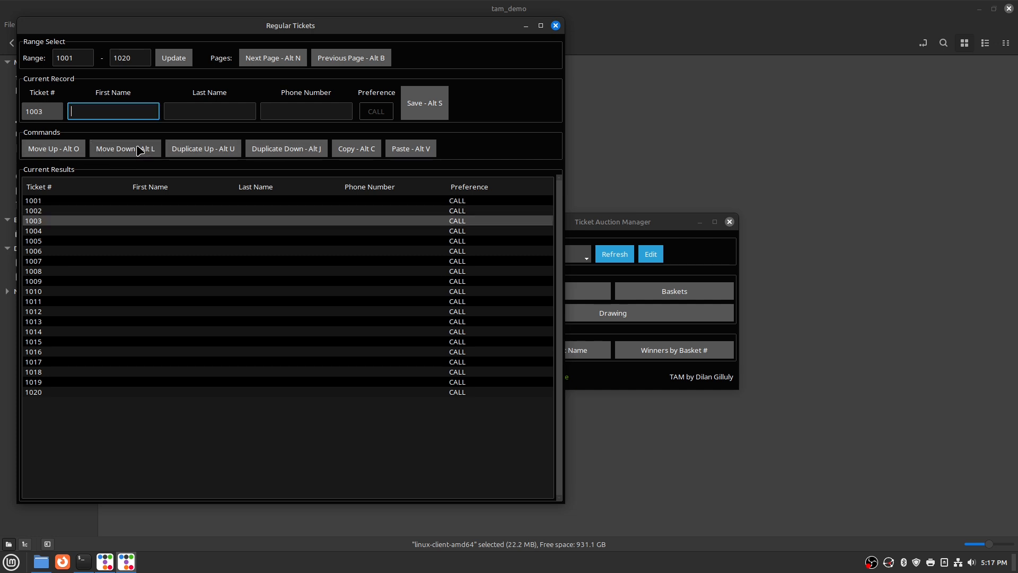
pyautogui.click(138, 150)
pyautogui.click(139, 150)
pyautogui.click(139, 150)
pyautogui.click(138, 150)
pyautogui.click(139, 150)
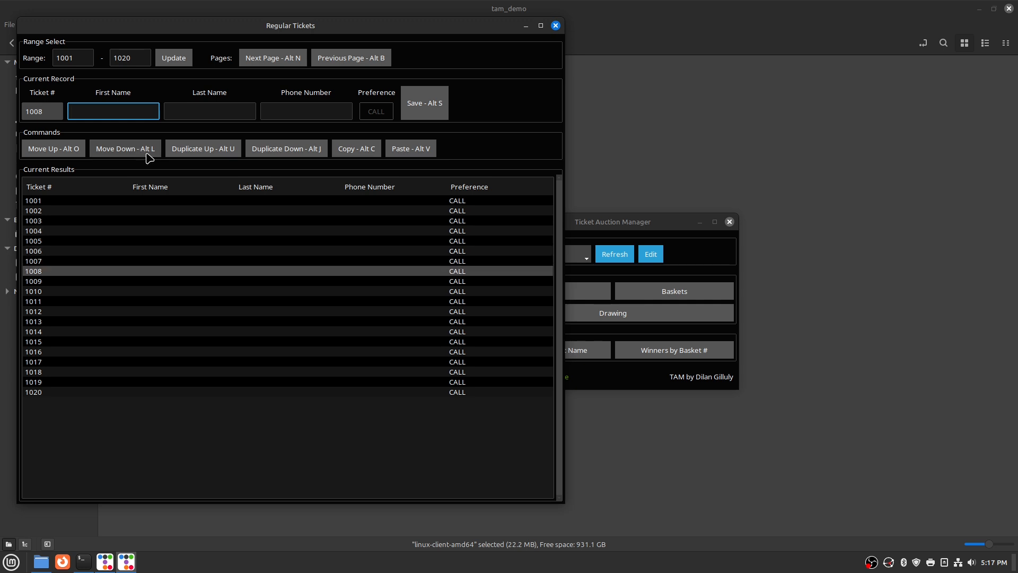
pyautogui.click(68, 155)
pyautogui.click(68, 155)
pyautogui.click(69, 156)
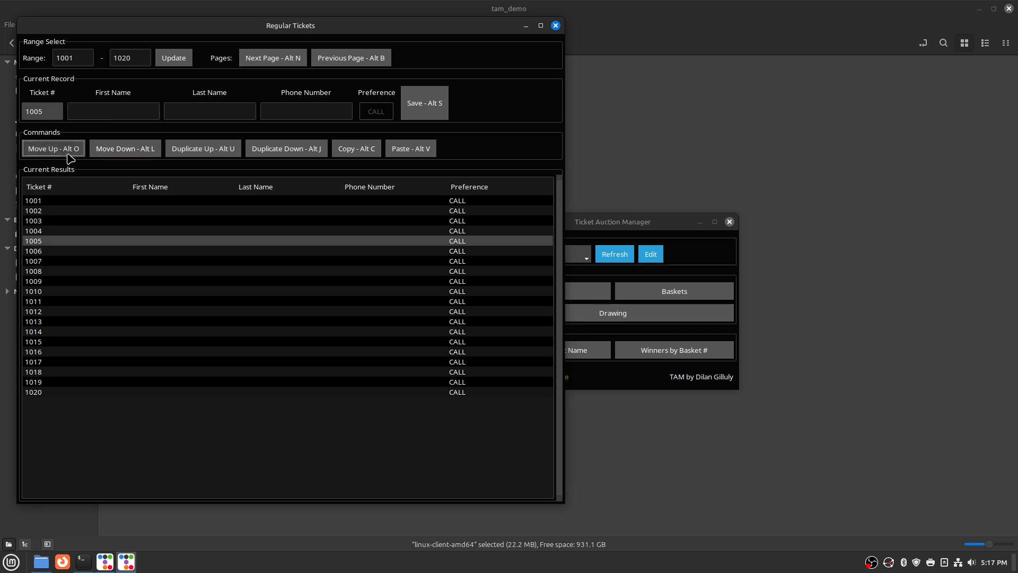
pyautogui.click(69, 156)
pyautogui.hotkey('alt', 'o')
pyautogui.hotkey('alt', 'o')
pyautogui.hotkey('alt', 'o')
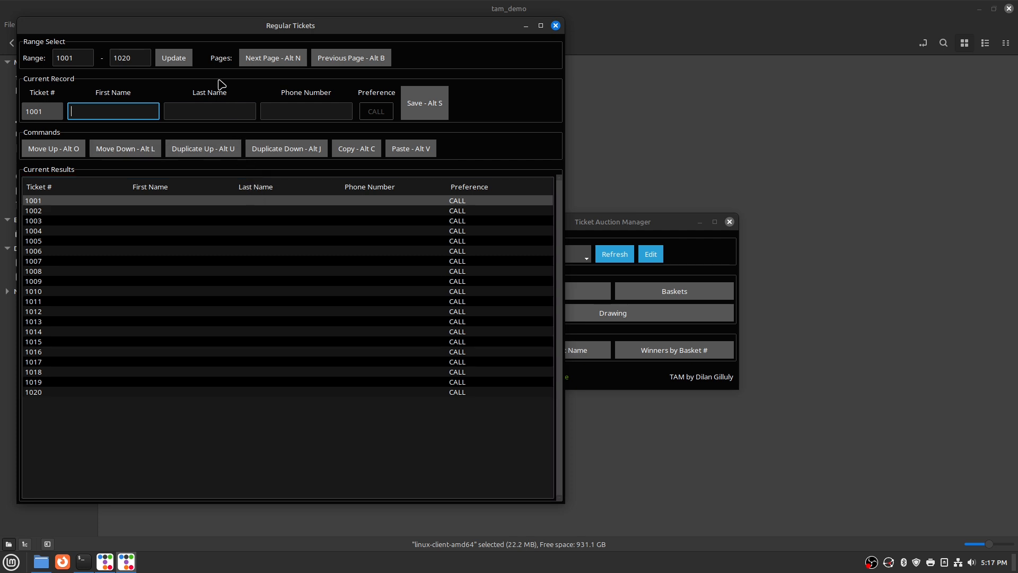
# Enter the buyer's first name, last name and phone number on ticket 1001, then duplicate to 1002
pyautogui.write('Bob')
pyautogui.press('Tab')
pyautogui.write('Dole')
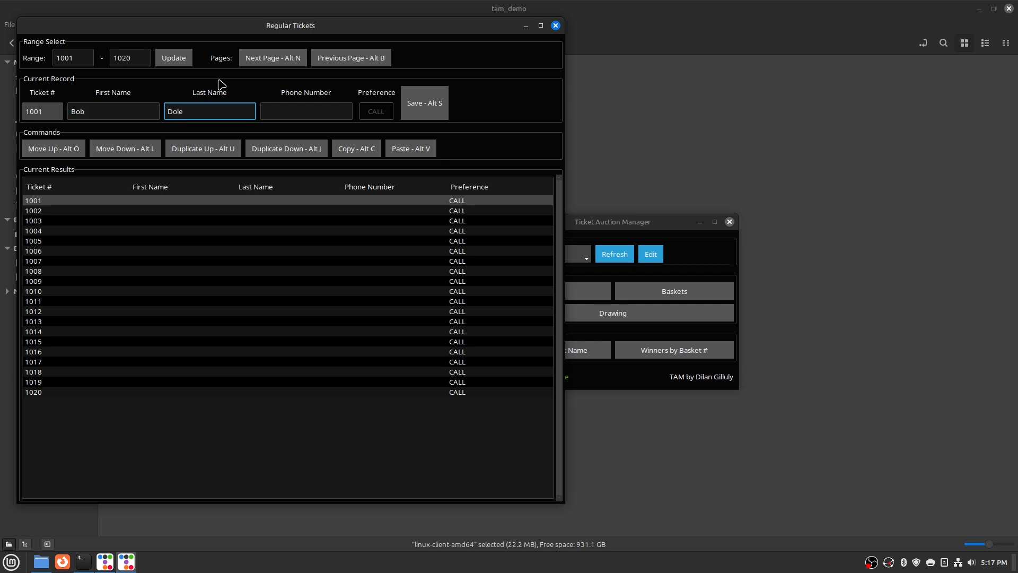
pyautogui.press('Tab')
pyautogui.write('555-555-55')
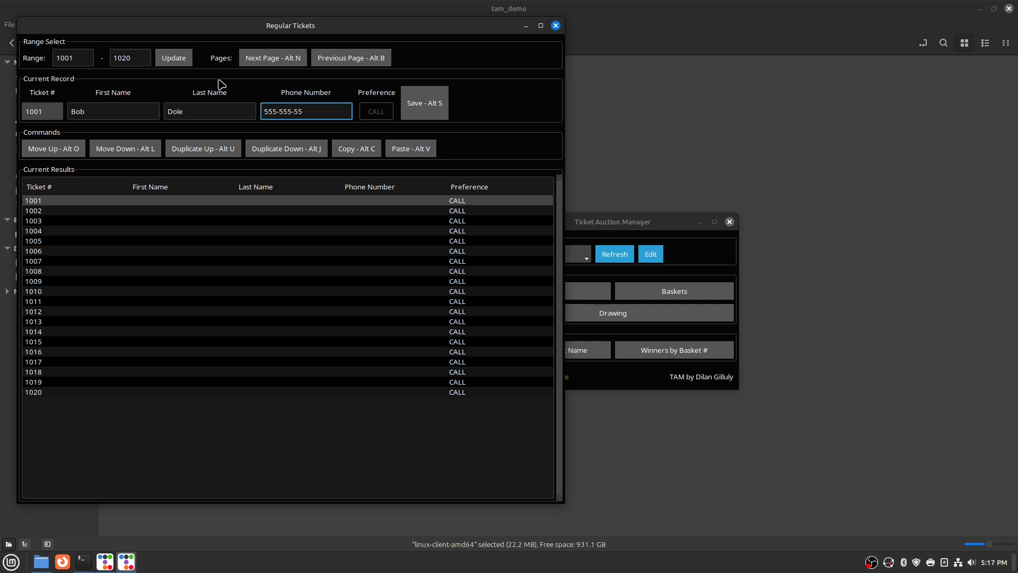
pyautogui.write('55')
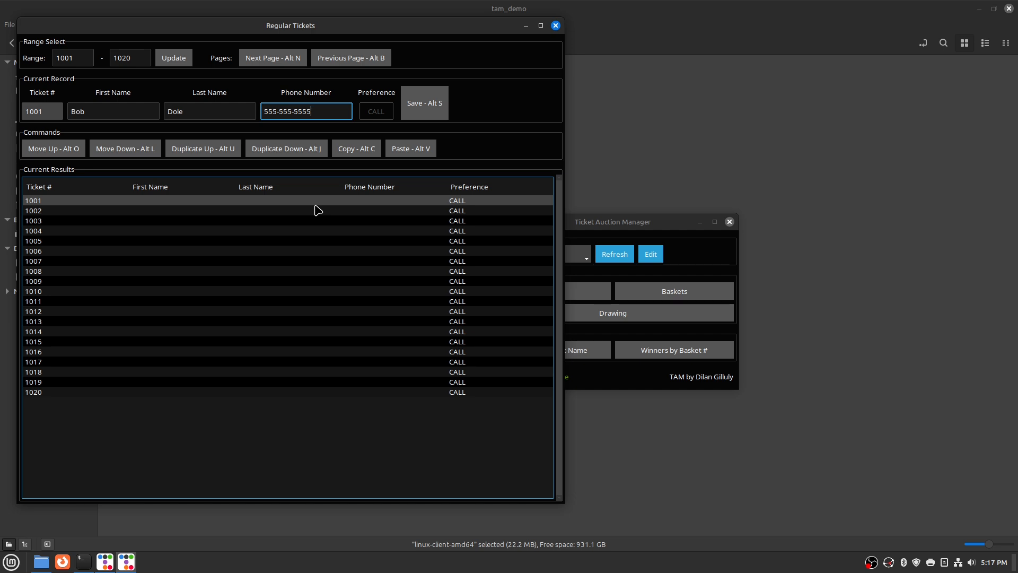
pyautogui.click(261, 149)
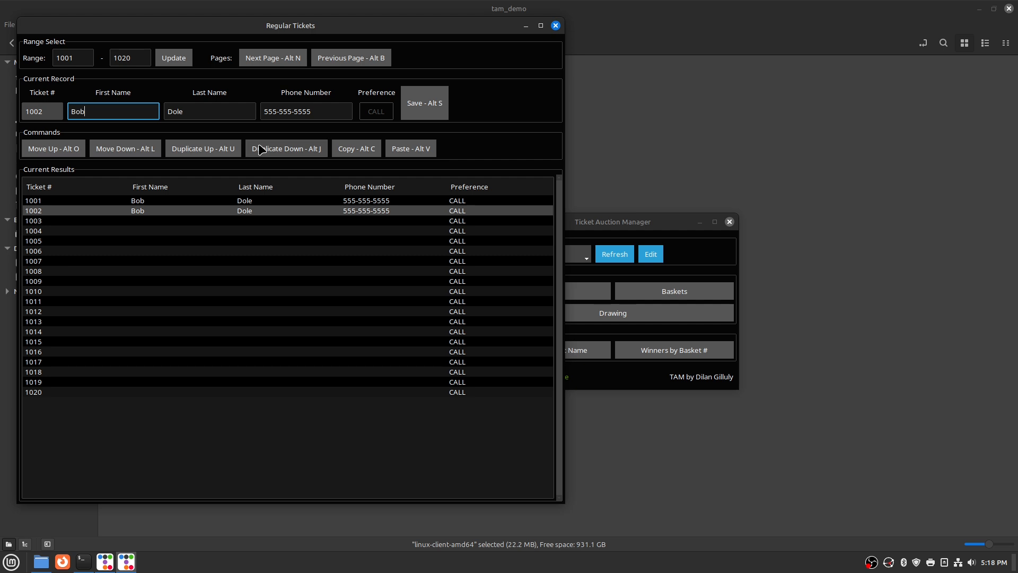
# Copy the buyer down and paste-and-save buyer records into tickets 1005 through 1020
pyautogui.click(303, 153)
pyautogui.click(303, 153)
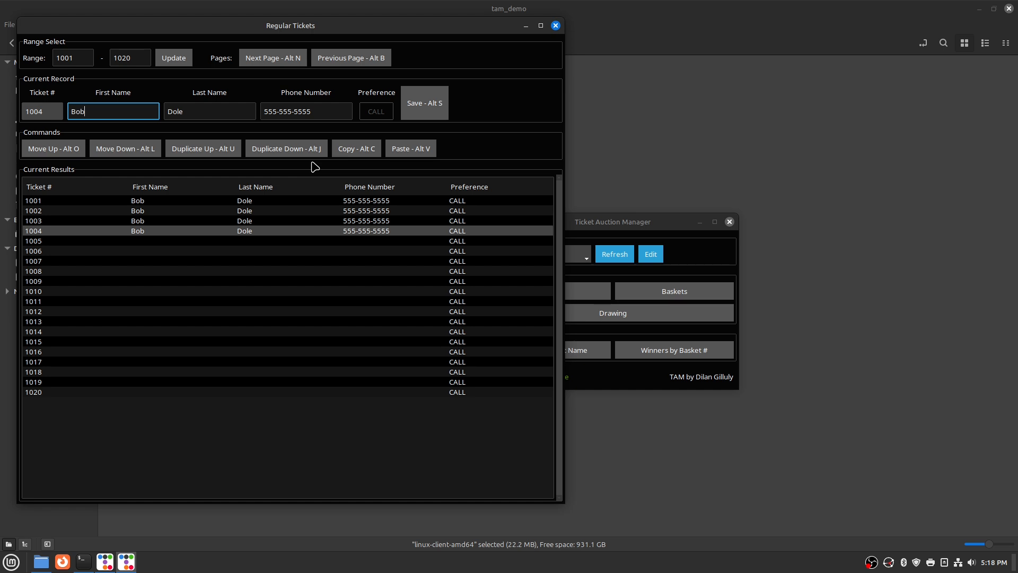
pyautogui.hotkey('alt', 'l')
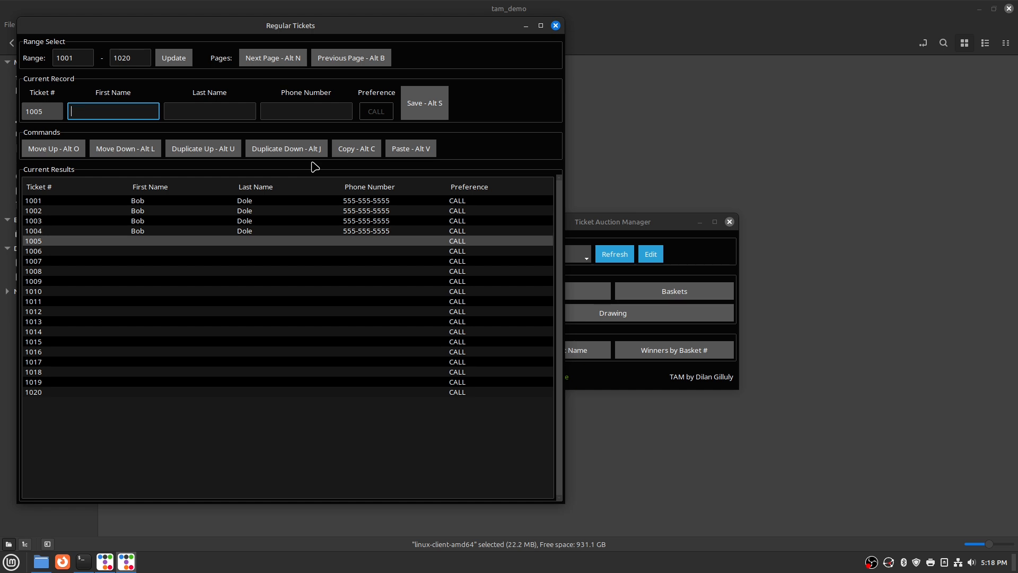
pyautogui.hotkey('alt', 'v')
pyautogui.hotkey('alt', 'l')
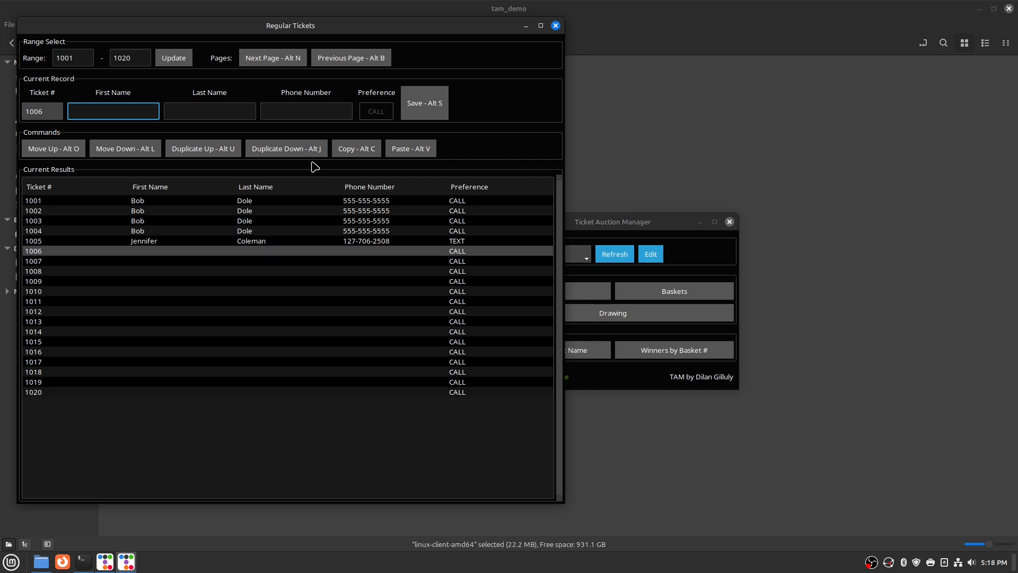
pyautogui.hotkey('alt', 'v')
pyautogui.hotkey('alt', 'l')
pyautogui.hotkey('alt', 'v')
pyautogui.hotkey('alt', 'l')
pyautogui.hotkey('alt', 'v')
pyautogui.hotkey('alt', 'l')
pyautogui.hotkey('alt', 'v')
pyautogui.hotkey('alt', 'l')
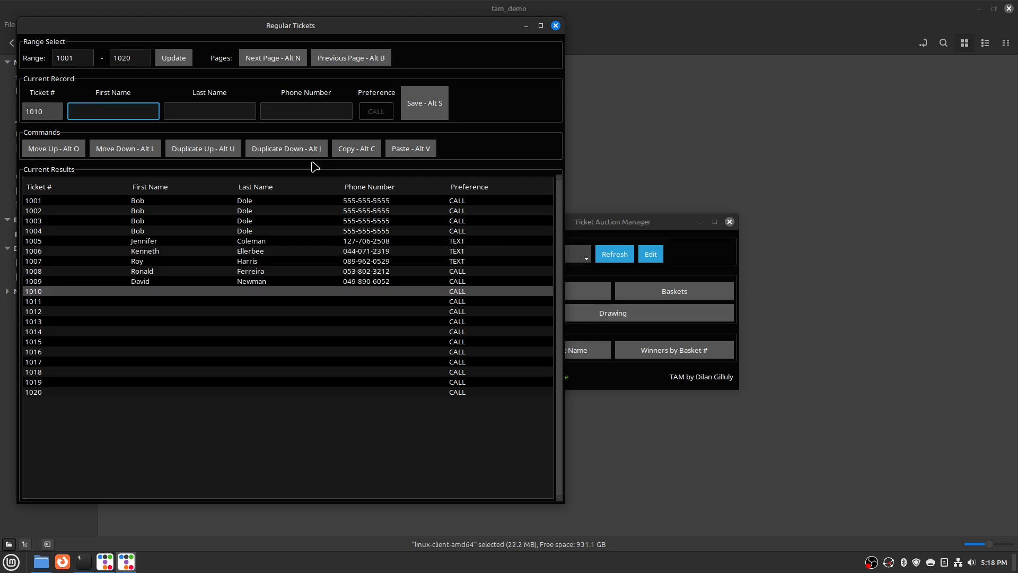
pyautogui.hotkey('alt', 'v')
pyautogui.hotkey('alt', 'l')
pyautogui.hotkey('alt', 'v')
pyautogui.hotkey('alt', 'l')
pyautogui.hotkey('alt', 'v')
pyautogui.hotkey('alt', 'l')
pyautogui.hotkey('alt', 'v')
pyautogui.hotkey('alt', 'l')
pyautogui.hotkey('alt', 'v')
pyautogui.hotkey('alt', 'l')
pyautogui.hotkey('alt', 'v')
pyautogui.hotkey('alt', 'l')
pyautogui.hotkey('alt', 'v')
pyautogui.hotkey('alt', 'l')
pyautogui.hotkey('alt', 'v')
pyautogui.hotkey('alt', 'l')
pyautogui.hotkey('alt', 'v')
pyautogui.hotkey('alt', 'l')
pyautogui.hotkey('alt', 'v')
pyautogui.hotkey('alt', 'l')
pyautogui.hotkey('alt', 'v')
pyautogui.hotkey('alt', 'l')
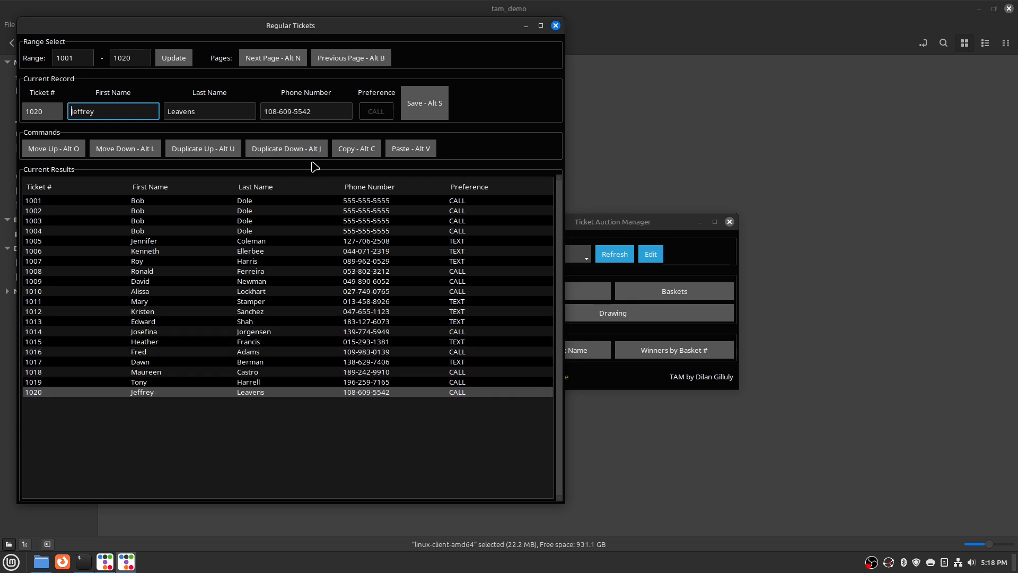
pyautogui.hotkey('alt', 'l')
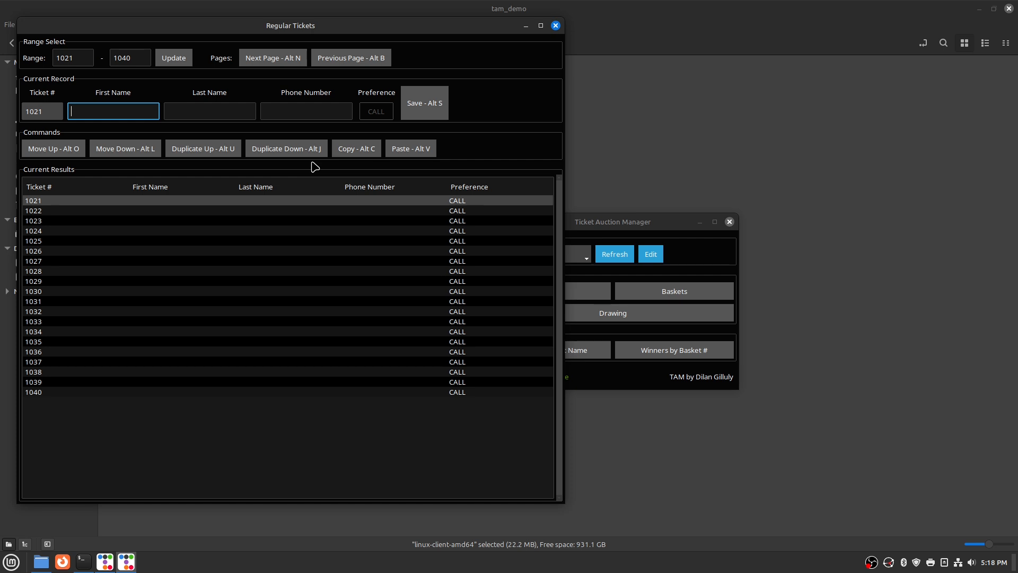
# Enter a buyer's name and phone on ticket 1021 and save buyer records through ticket 1039
pyautogui.press('Tab')
pyautogui.press('Tab')
pyautogui.press('Tab')
pyautogui.press('space')
pyautogui.hotkey('alt', 'l')
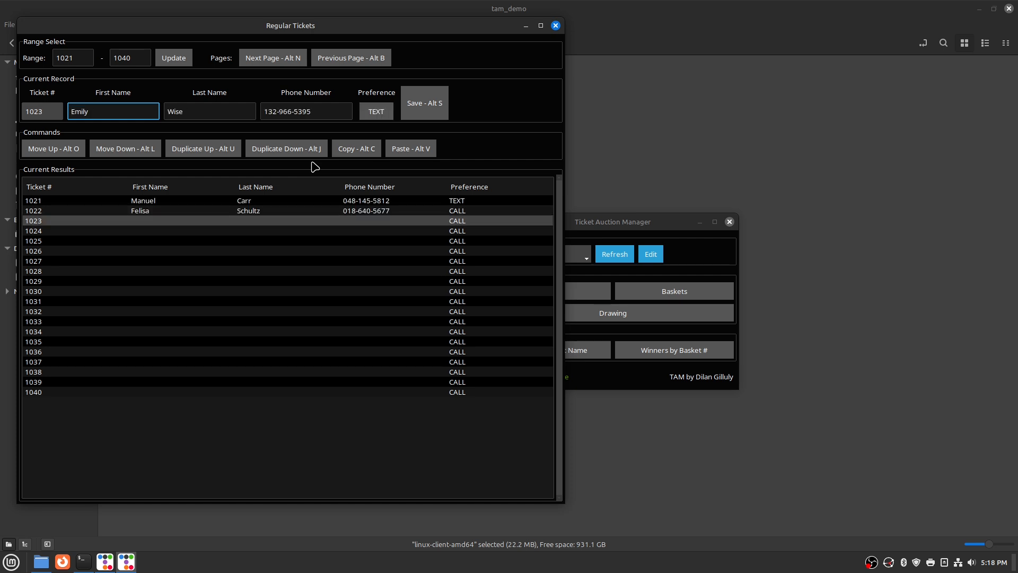
pyautogui.hotkey('alt', 'l')
pyautogui.hotkey('alt', 'l')
pyautogui.hotkey('alt', 'l')
pyautogui.hotkey('alt', 'l')
pyautogui.hotkey('alt', 'l')
pyautogui.hotkey('alt', 'l')
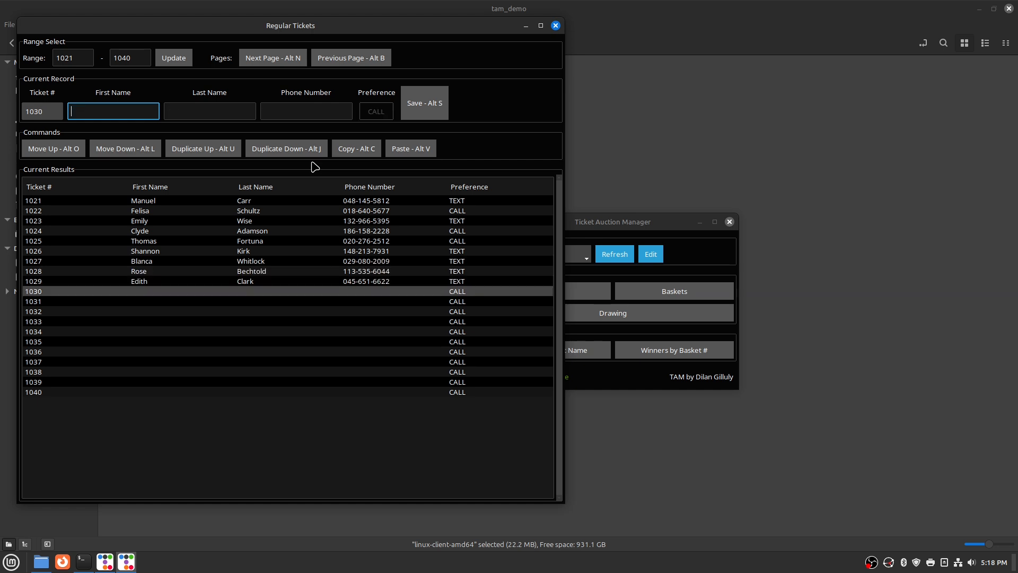
pyautogui.hotkey('alt', 'l')
pyautogui.hotkey('alt', 'l')
pyautogui.hotkey('alt', 'l')
pyautogui.hotkey('alt', 'l')
pyautogui.hotkey('alt', 'l')
pyautogui.hotkey('alt', 'l')
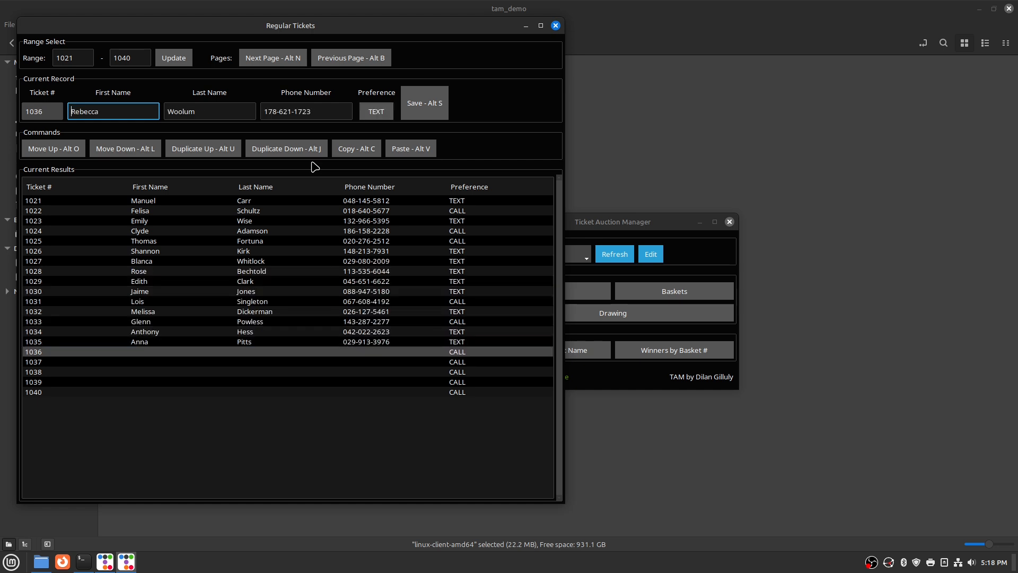
pyautogui.hotkey('alt', 'l')
pyautogui.hotkey('alt', 'l')
pyautogui.hotkey('alt', 'l')
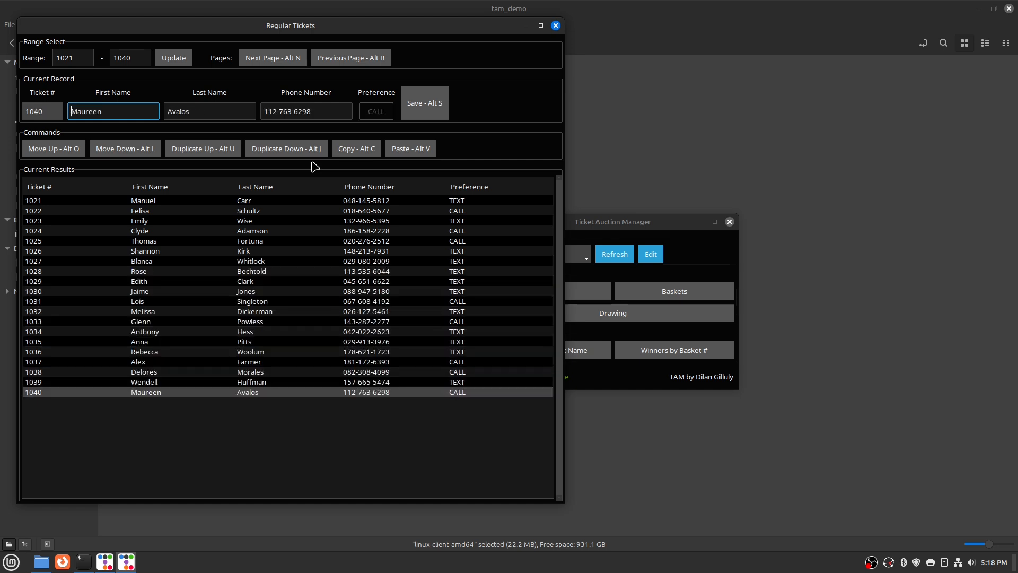
# Save buyer details for tickets 1041 to 1059 and advance to the page of tickets 1061–1080
pyautogui.hotkey('alt', 'l')
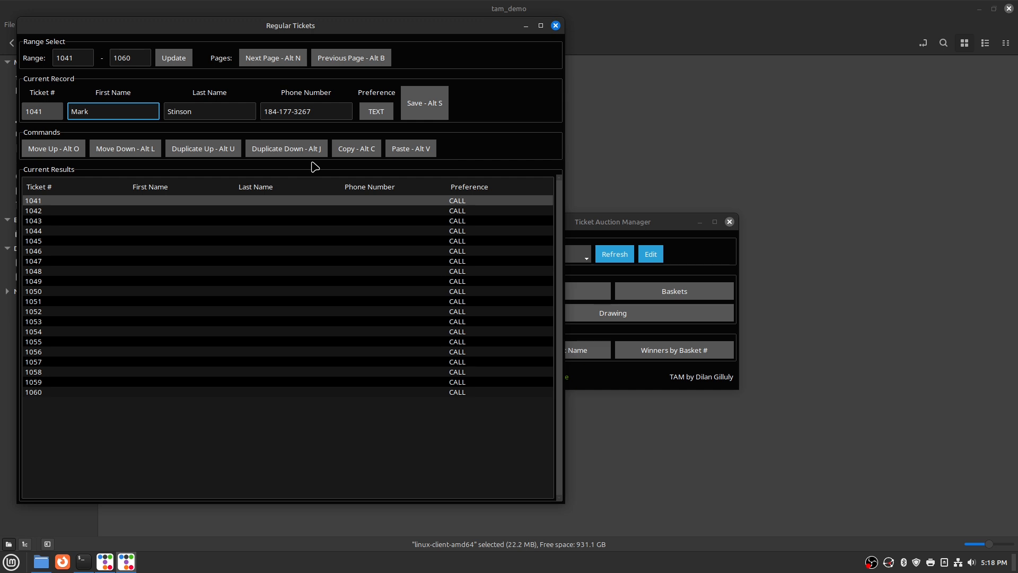
pyautogui.hotkey('alt', 'l')
pyautogui.hotkey('alt', 'l')
pyautogui.hotkey('alt', 'l')
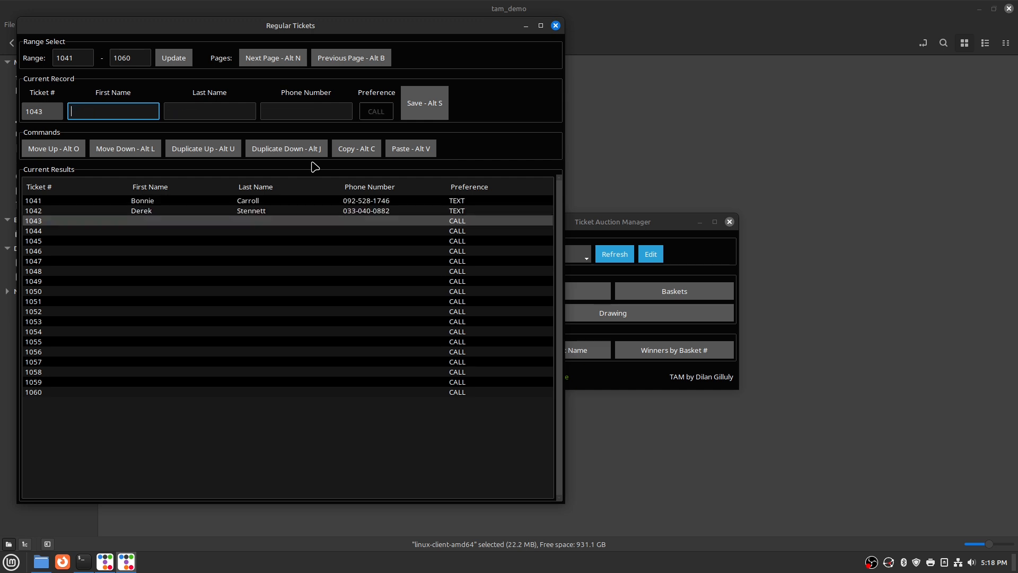
pyautogui.hotkey('alt', 'l')
pyautogui.hotkey('alt', 'l')
pyautogui.hotkey('alt', 'l')
pyautogui.hotkey('alt', 'l')
pyautogui.hotkey('alt', 'l')
pyautogui.hotkey('alt', 'l')
pyautogui.hotkey('alt', 'l')
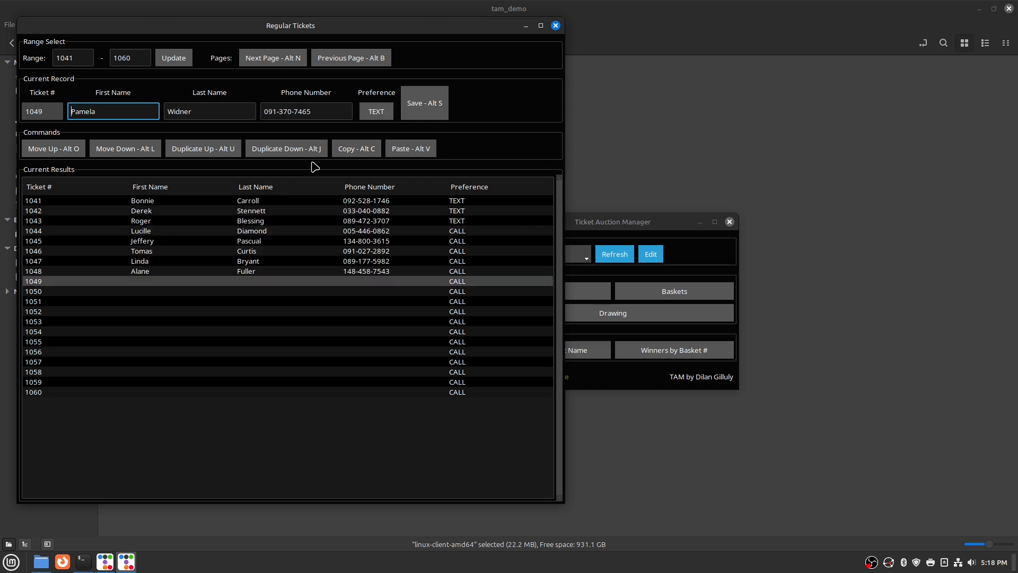
pyautogui.hotkey('alt', 'l')
pyautogui.hotkey('alt', 'l')
pyautogui.hotkey('alt', 'l')
pyautogui.hotkey('alt', 'l')
pyautogui.hotkey('alt', 'l')
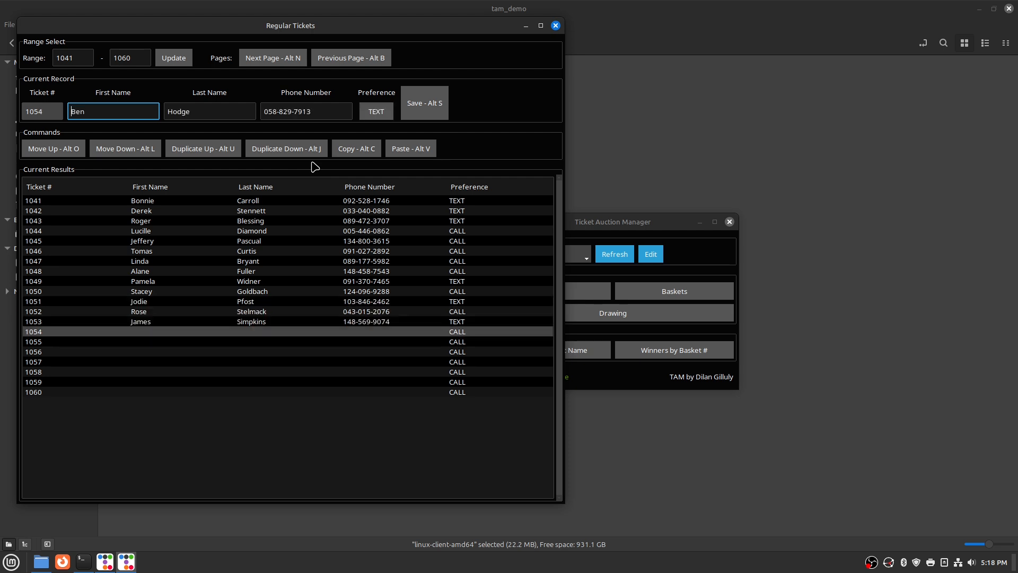
pyautogui.hotkey('alt', 'l')
pyautogui.hotkey('alt', 'l')
pyautogui.hotkey('alt', 'l')
pyautogui.hotkey('alt', 'l')
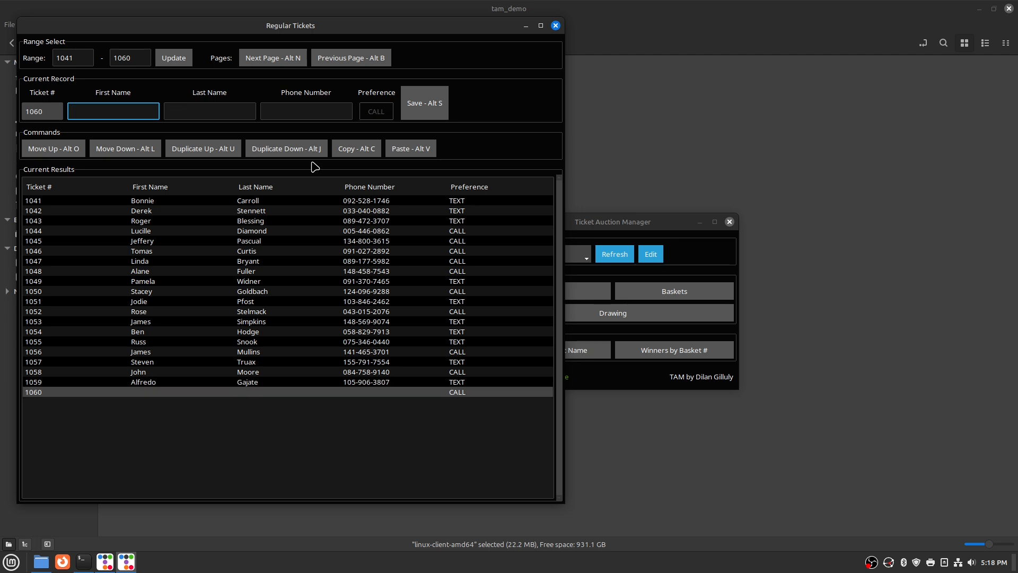
pyautogui.hotkey('alt', 'l')
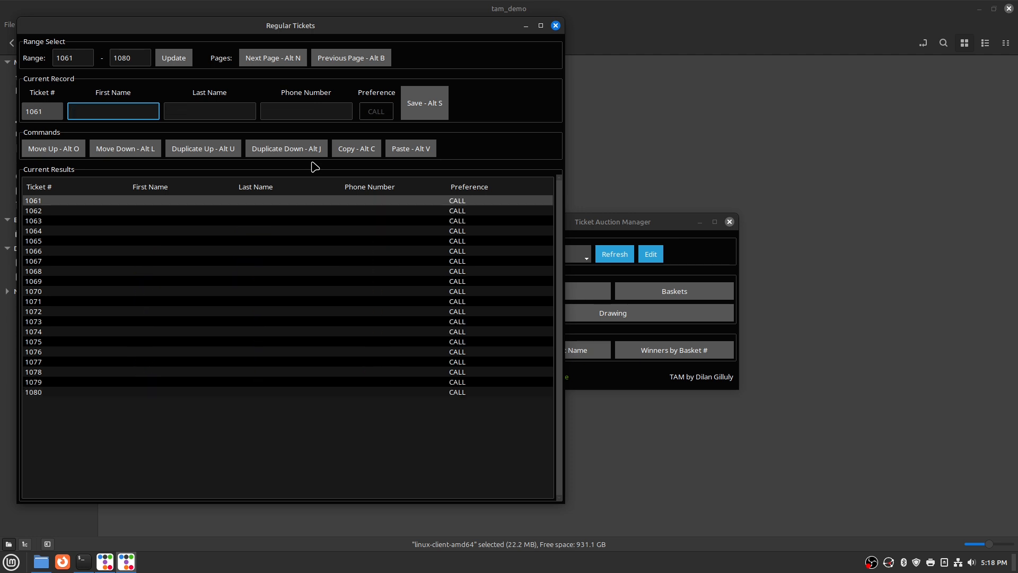
# Fill tickets 1061–1080 by pasting two buyers and duplicating each down with Alt J
pyautogui.hotkey('alt', 'v')
pyautogui.hotkey('alt', 'j')
pyautogui.hotkey('alt', 'j')
pyautogui.hotkey('alt', 'j')
pyautogui.hotkey('alt', 'j')
pyautogui.hotkey('alt', 'j')
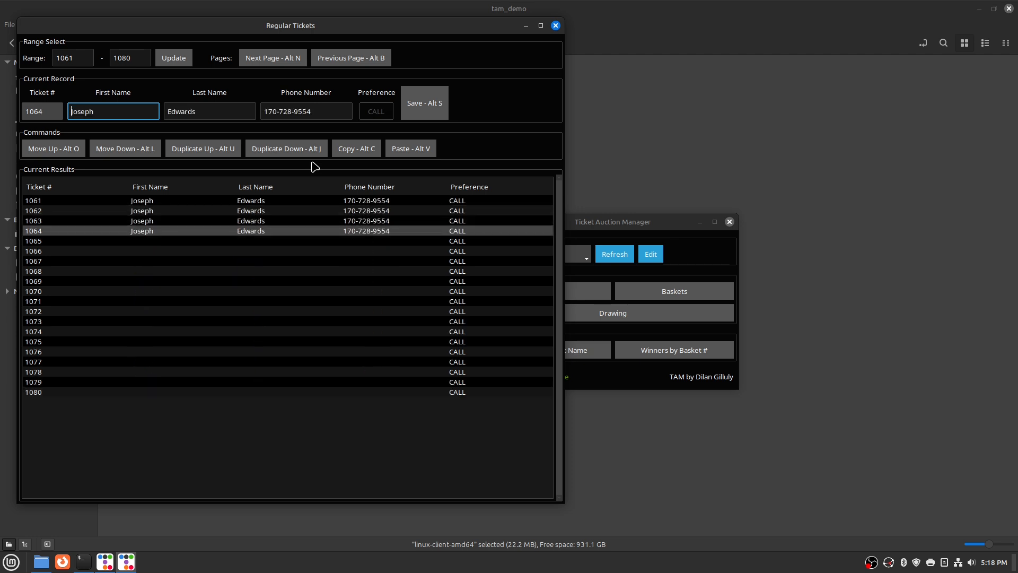
pyautogui.hotkey('alt', 'j')
pyautogui.hotkey('alt', 'j')
pyautogui.hotkey('alt', 'j')
pyautogui.hotkey('alt', 'j')
pyautogui.hotkey('alt', 'j')
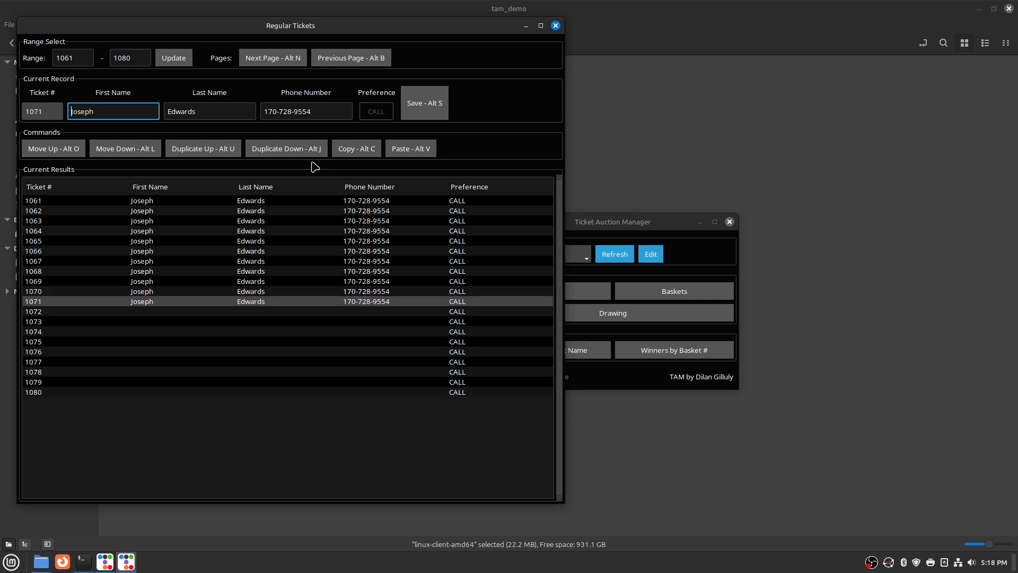
pyautogui.hotkey('alt', 'l')
pyautogui.hotkey('alt', 'v')
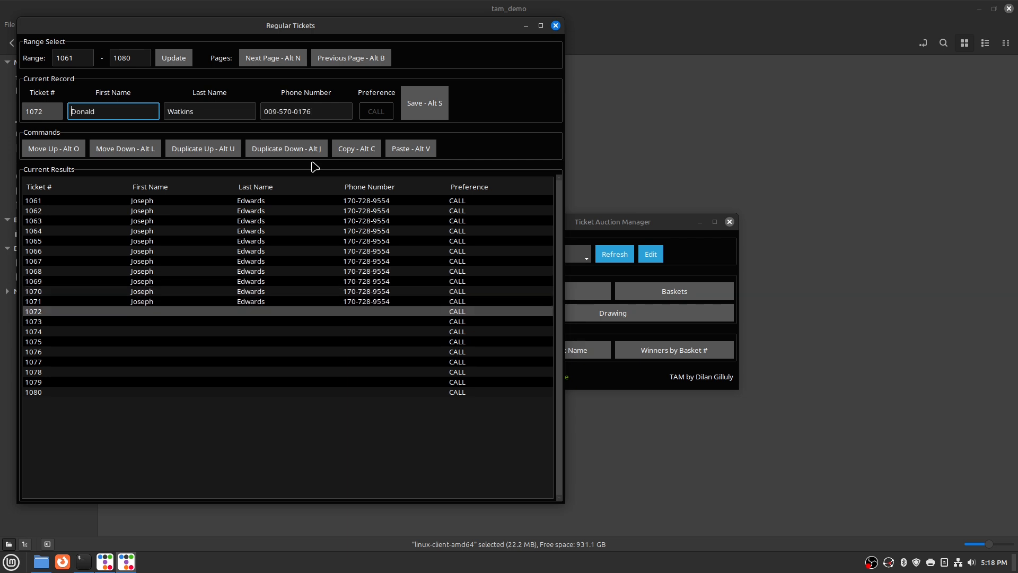
pyautogui.hotkey('alt', 'j')
pyautogui.hotkey('alt', 'j')
pyautogui.hotkey('alt', 'j')
pyautogui.hotkey('alt', 'j')
pyautogui.hotkey('alt', 'j')
pyautogui.hotkey('alt', 'j')
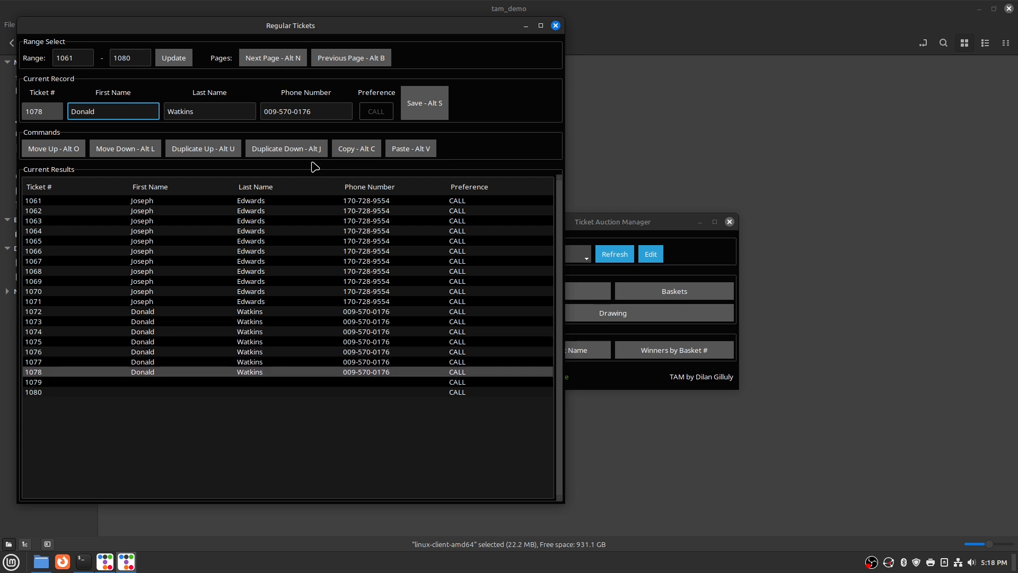
pyautogui.hotkey('alt', 'j')
pyautogui.hotkey('alt', 'j')
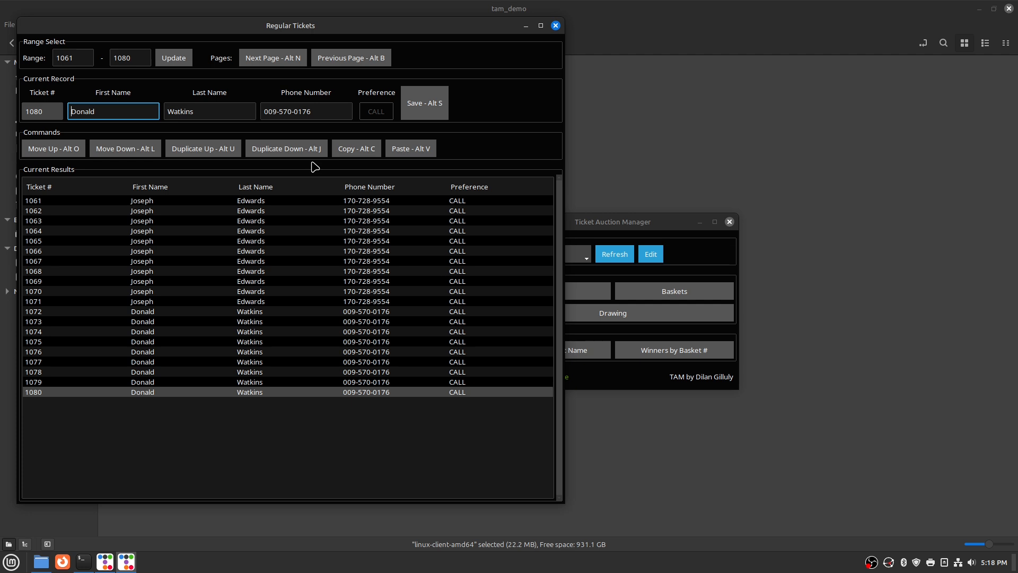
# Fill tickets 1081–1100 with one pasted buyer repeated down the page
pyautogui.hotkey('alt', 'l')
pyautogui.hotkey('alt', 'v')
pyautogui.hotkey('alt', 'j')
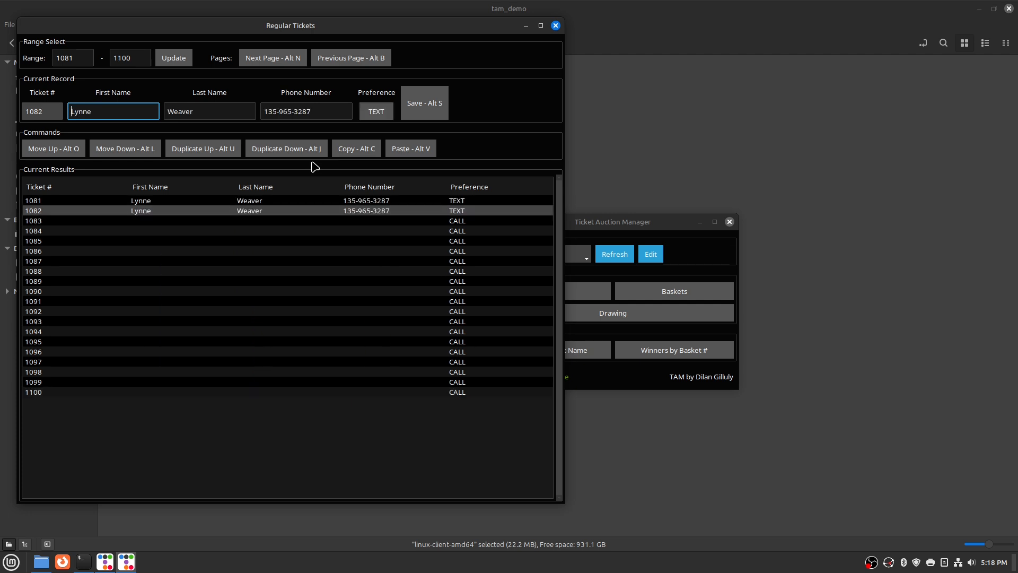
pyautogui.hotkey('alt', 'j')
pyautogui.hotkey('alt', 'j')
pyautogui.hotkey('alt', 'j')
pyautogui.hotkey('alt', 'j')
pyautogui.hotkey('alt', 'j')
pyautogui.hotkey('alt', 'j')
pyautogui.hotkey('alt', 'j')
pyautogui.hotkey('alt', 'j')
pyautogui.hotkey('alt', 'j')
pyautogui.hotkey('alt', 'j')
pyautogui.hotkey('alt', 'j')
pyautogui.hotkey('alt', 'j')
pyautogui.hotkey('alt', 'j')
pyautogui.hotkey('alt', 'j')
pyautogui.hotkey('alt', 'j')
pyautogui.hotkey('alt', 'j')
pyautogui.hotkey('alt', 'j')
pyautogui.hotkey('alt', 'j')
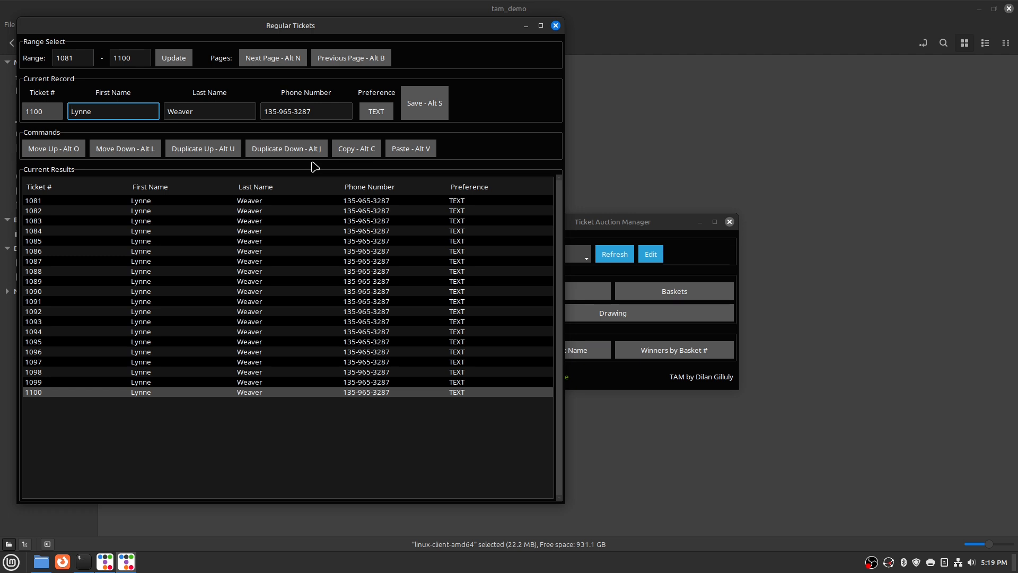
# Fill tickets 1101–1116 with several pasted buyers, each repeated down its run
pyautogui.hotkey('alt', 'l')
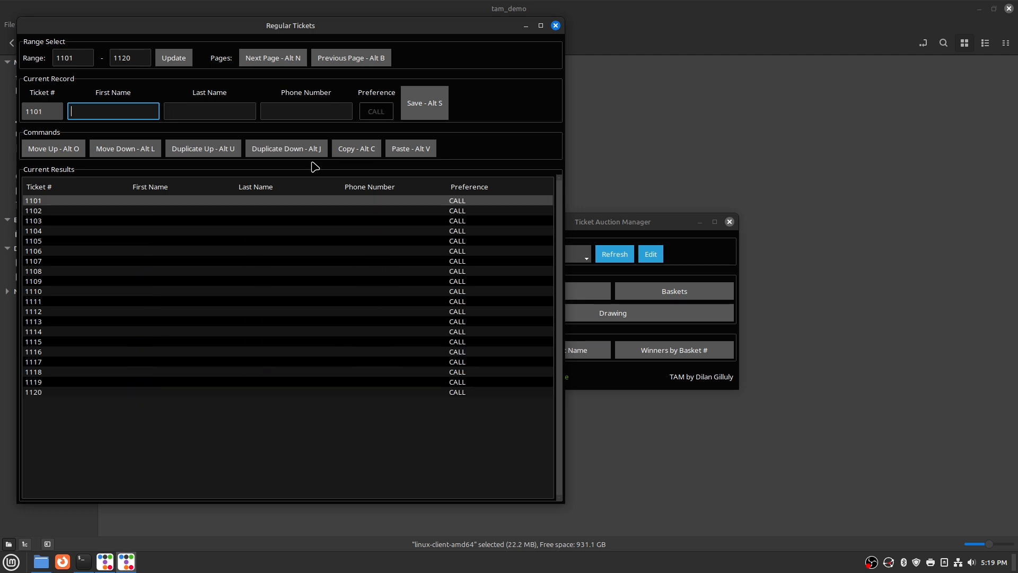
pyautogui.hotkey('alt', 'v')
pyautogui.hotkey('alt', 'j')
pyautogui.hotkey('alt', 'j')
pyautogui.hotkey('alt', 'j')
pyautogui.hotkey('alt', 'j')
pyautogui.hotkey('alt', 'j')
pyautogui.hotkey('alt', 'j')
pyautogui.hotkey('alt', 'j')
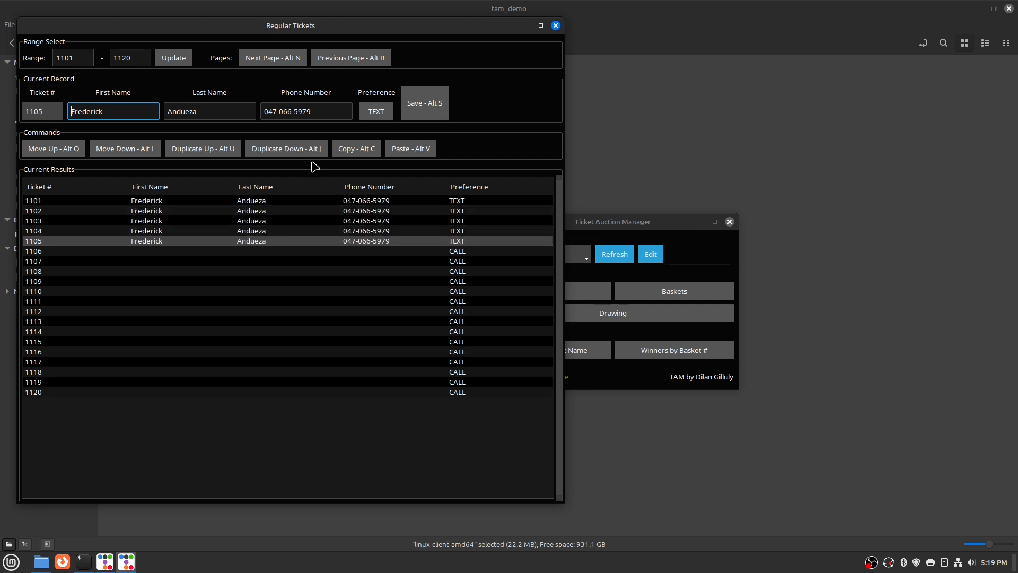
pyautogui.hotkey('alt', 'l')
pyautogui.hotkey('alt', 'v')
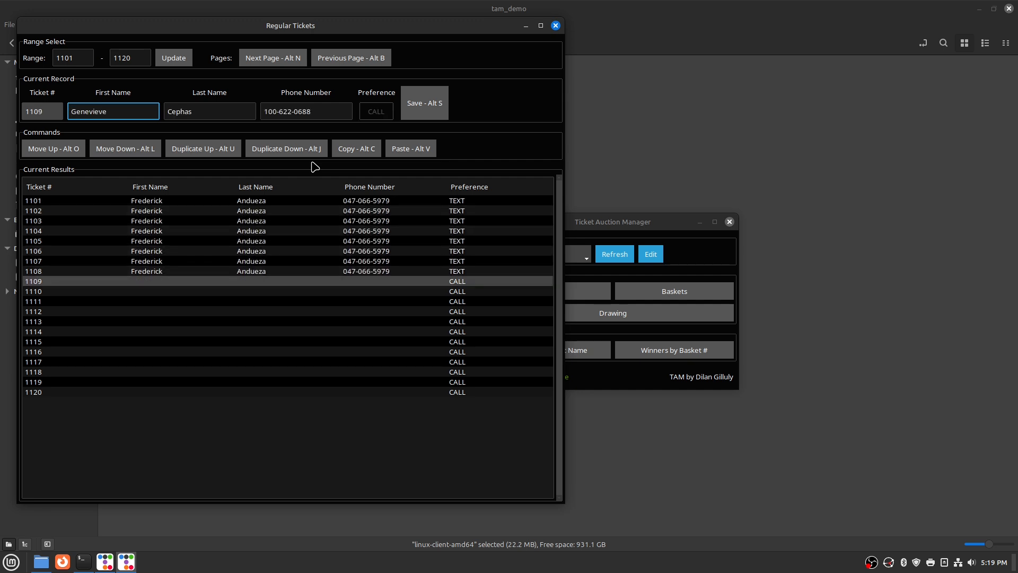
pyautogui.hotkey('alt', 'j')
pyautogui.hotkey('alt', 'l')
pyautogui.hotkey('alt', 'v')
pyautogui.hotkey('alt', 'j')
pyautogui.hotkey('alt', 'j')
pyautogui.hotkey('alt', 'j')
pyautogui.hotkey('alt', 'j')
pyautogui.hotkey('alt', 'j')
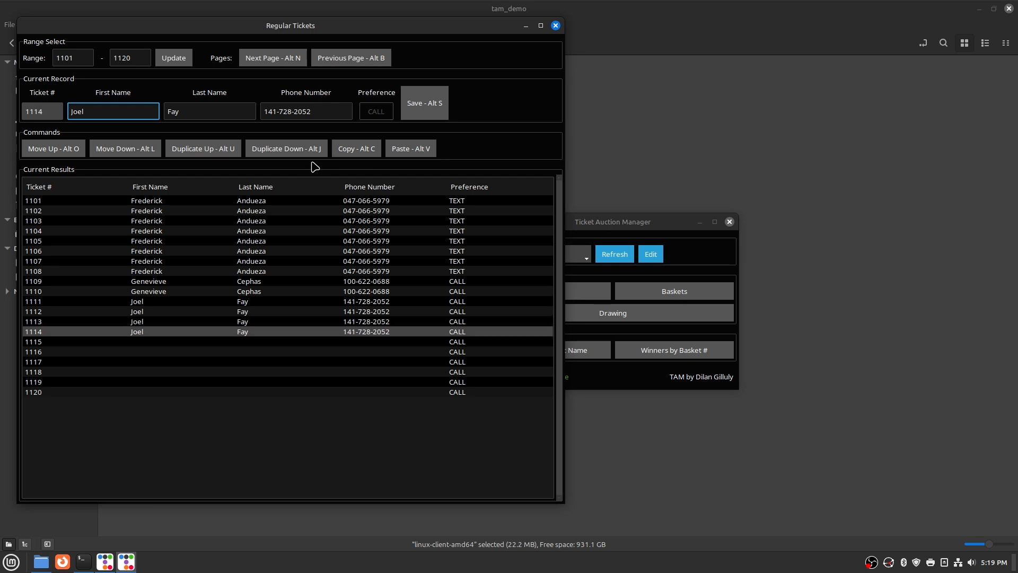
pyautogui.hotkey('alt', 'l')
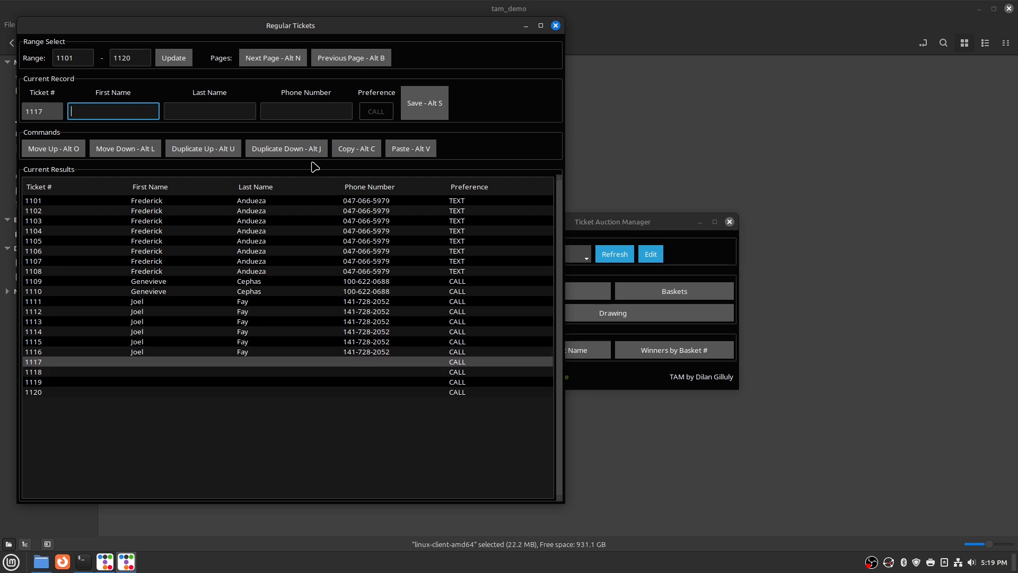
# Paste individual buyers into tickets 1117, 1118, 1119 and 1120
pyautogui.hotkey('alt', 'v')
pyautogui.hotkey('alt', 'l')
pyautogui.hotkey('alt', 'v')
pyautogui.hotkey('alt', 'l')
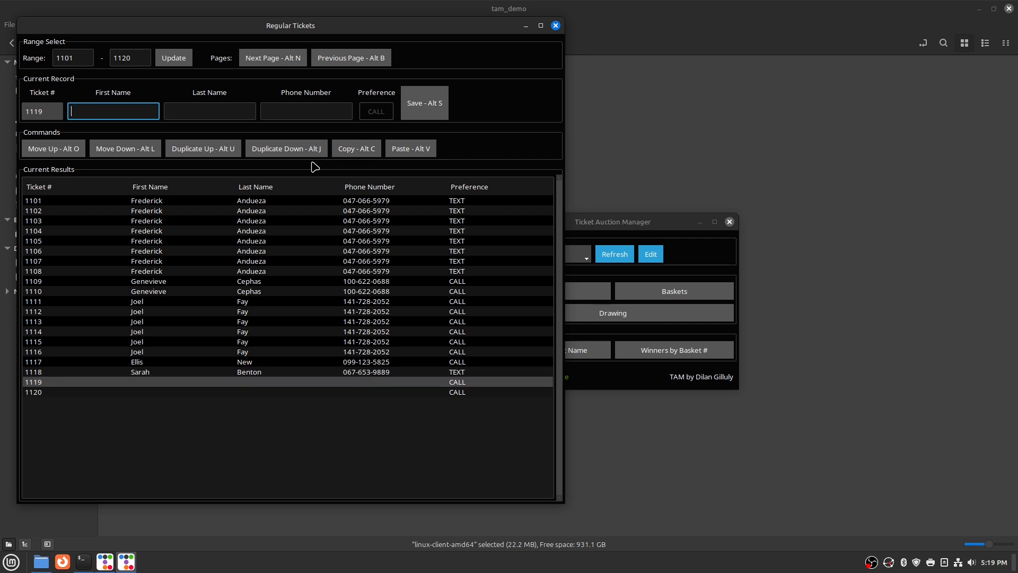
pyautogui.hotkey('alt', 'v')
pyautogui.hotkey('alt', 'l')
pyautogui.hotkey('alt', 'v')
pyautogui.hotkey('alt', 'l')
# Paste a separate buyer into each of tickets 1121 through about 1129
pyautogui.hotkey('alt', 'v')
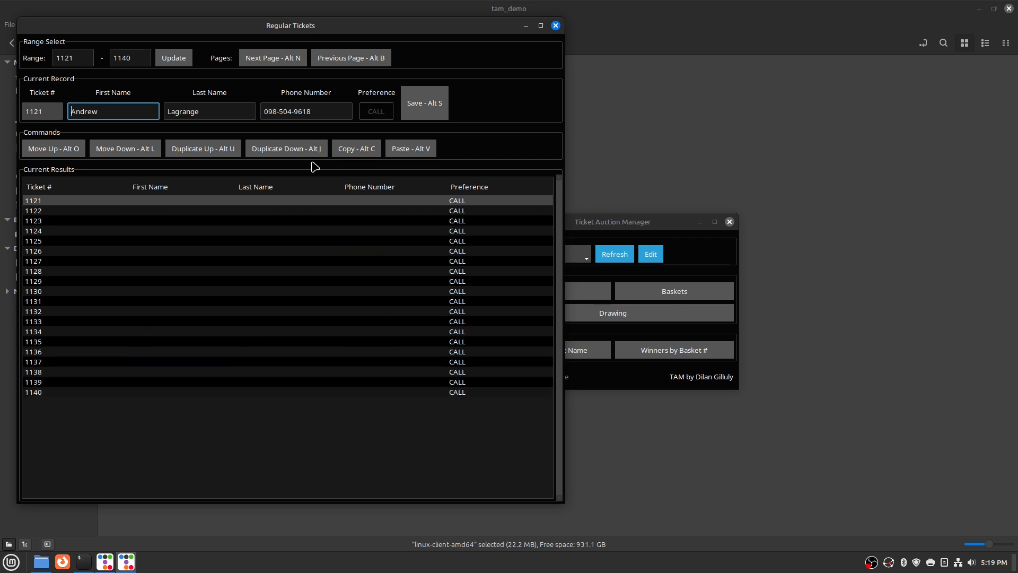
pyautogui.hotkey('alt', 'l')
pyautogui.hotkey('alt', 'v')
pyautogui.hotkey('alt', 'l')
pyautogui.hotkey('alt', 'v')
pyautogui.hotkey('alt', 'l')
pyautogui.hotkey('alt', 'v')
pyautogui.hotkey('alt', 'l')
pyautogui.hotkey('alt', 'v')
pyautogui.hotkey('alt', 'l')
pyautogui.hotkey('alt', 'v')
pyautogui.hotkey('alt', 'l')
pyautogui.hotkey('alt', 'v')
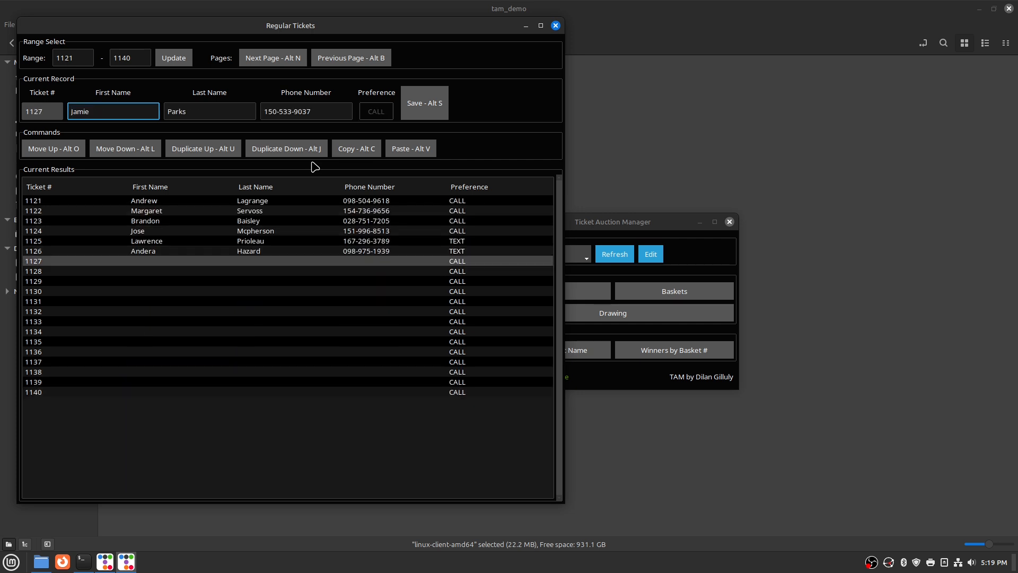
# Paste buyers into tickets 1130 through 1140, completing that page
pyautogui.hotkey('alt', 'l')
pyautogui.hotkey('alt', 'v')
pyautogui.hotkey('alt', 'l')
pyautogui.hotkey('alt', 'v')
pyautogui.hotkey('alt', 'l')
pyautogui.hotkey('alt', 'v')
pyautogui.hotkey('alt', 'l')
pyautogui.hotkey('alt', 'v')
pyautogui.hotkey('alt', 'l')
pyautogui.hotkey('alt', 'v')
pyautogui.hotkey('alt', 'l')
pyautogui.hotkey('alt', 'v')
pyautogui.hotkey('alt', 'l')
pyautogui.hotkey('alt', 'v')
pyautogui.hotkey('alt', 'l')
pyautogui.hotkey('alt', 'v')
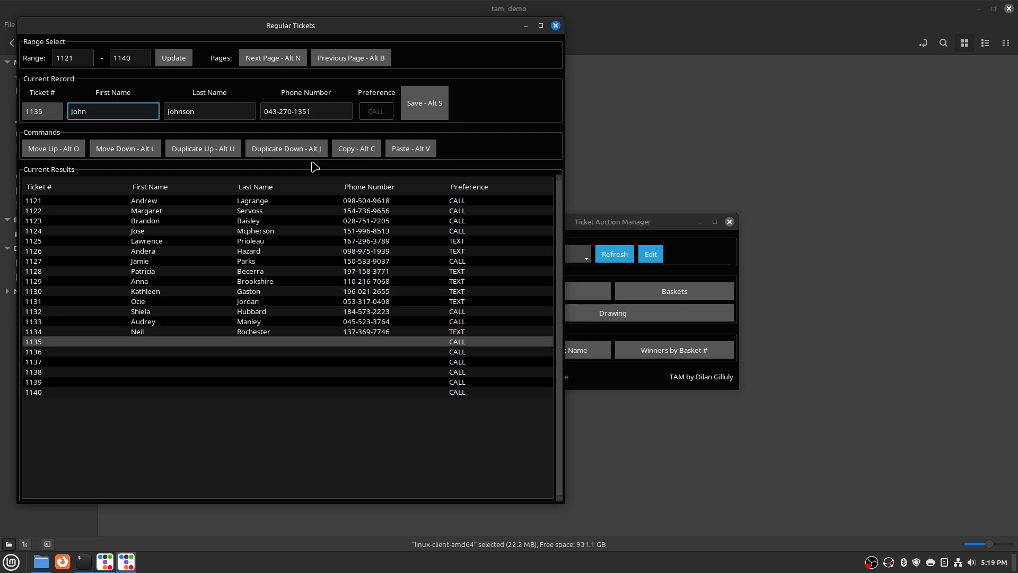
pyautogui.hotkey('alt', 'l')
pyautogui.hotkey('alt', 'v')
pyautogui.hotkey('alt', 'l')
pyautogui.hotkey('alt', 'v')
pyautogui.hotkey('alt', 'l')
pyautogui.hotkey('alt', 'v')
pyautogui.hotkey('alt', 'l')
pyautogui.hotkey('alt', 'v')
pyautogui.hotkey('alt', 'l')
# Fill tickets 1141–1151 with pasted buyers, one repeated through 1151
pyautogui.hotkey('alt', 'v')
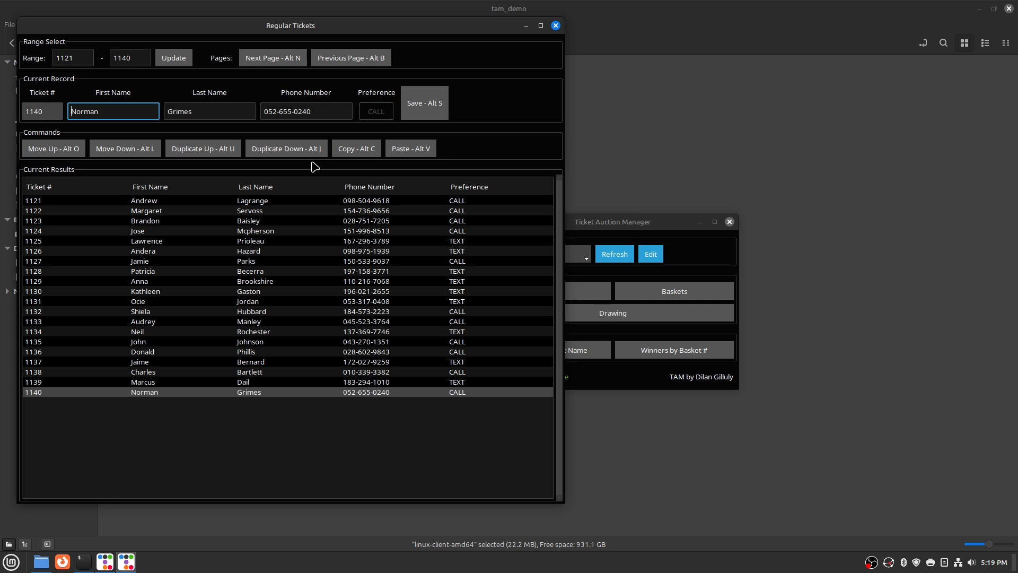
pyautogui.hotkey('alt', 'l')
pyautogui.hotkey('alt', 'v')
pyautogui.hotkey('alt', 'l')
pyautogui.hotkey('alt', 'l')
pyautogui.hotkey('alt', 'v')
pyautogui.hotkey('alt', 'l')
pyautogui.hotkey('alt', 'v')
pyautogui.hotkey('alt', 'l')
pyautogui.hotkey('alt', 'v')
pyautogui.hotkey('alt', 'l')
pyautogui.hotkey('alt', 'v')
pyautogui.hotkey('alt', 'l')
pyautogui.hotkey('alt', 'v')
pyautogui.hotkey('alt', 'l')
pyautogui.hotkey('alt', 'v')
pyautogui.hotkey('alt', 'l')
pyautogui.hotkey('alt', 'v')
pyautogui.hotkey('alt', 'l')
pyautogui.hotkey('alt', 'v')
pyautogui.hotkey('alt', 'l')
pyautogui.hotkey('alt', 'v')
pyautogui.hotkey('alt', 'l')
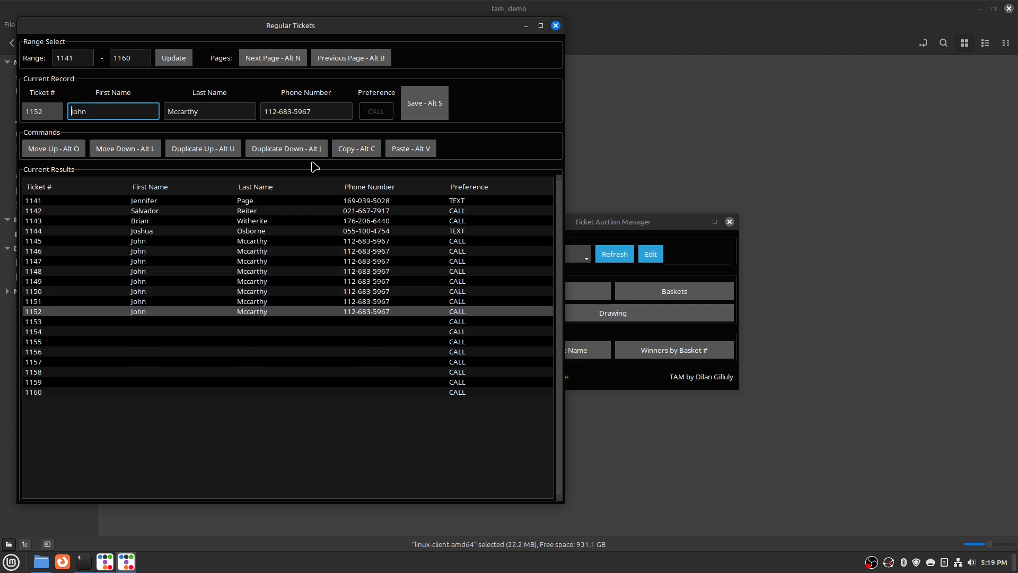
pyautogui.hotkey('alt', 'l')
# Correct ticket 1152's buyer and repeat that buyer through ticket 1160
pyautogui.hotkey('alt', 'o')
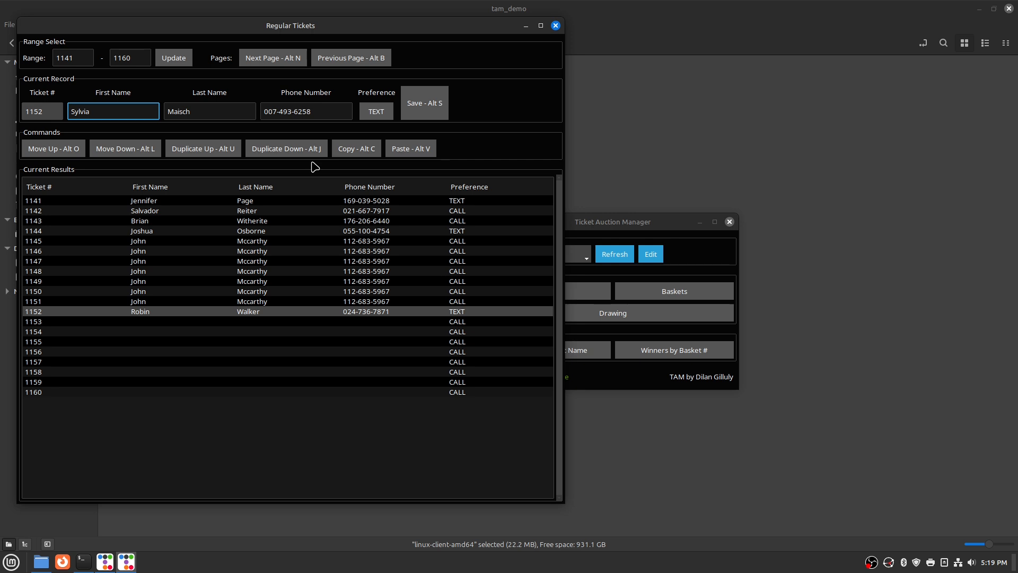
pyautogui.hotkey('alt', 'l')
pyautogui.hotkey('alt', 'v')
pyautogui.hotkey('alt', 'l')
pyautogui.hotkey('alt', 'v')
pyautogui.hotkey('alt', 'l')
pyautogui.hotkey('alt', 'v')
pyautogui.hotkey('alt', 'l')
pyautogui.hotkey('alt', 'v')
pyautogui.hotkey('alt', 'l')
pyautogui.hotkey('alt', 'v')
pyautogui.hotkey('alt', 'l')
pyautogui.hotkey('alt', 'v')
pyautogui.hotkey('alt', 'l')
pyautogui.hotkey('alt', 'v')
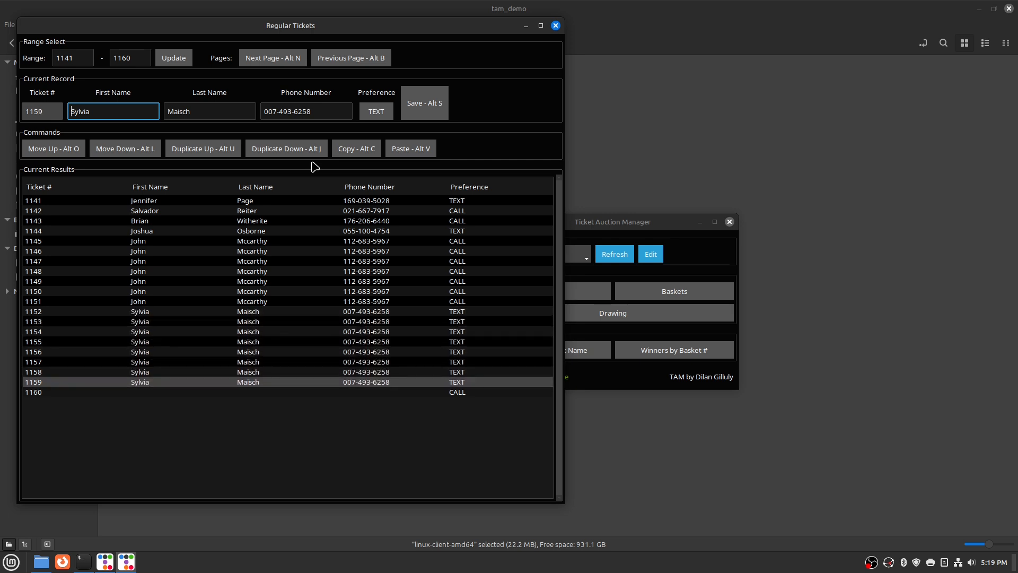
pyautogui.hotkey('alt', 'l')
pyautogui.hotkey('alt', 'v')
pyautogui.hotkey('alt', 'l')
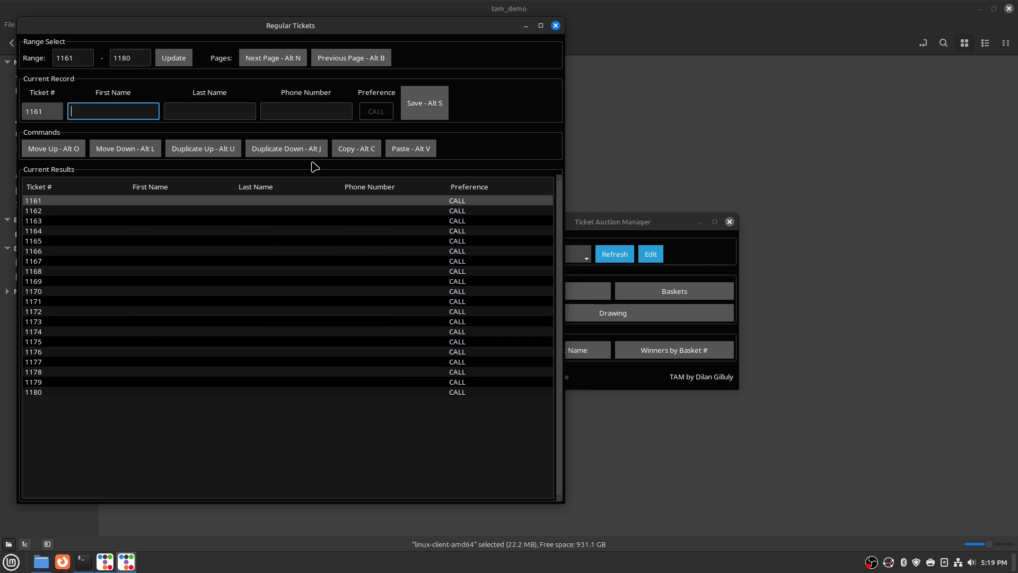
# Fill tickets 1161–1168 with a pasted buyer repeated down, plus a new buyer at 1165
pyautogui.hotkey('alt', 'v')
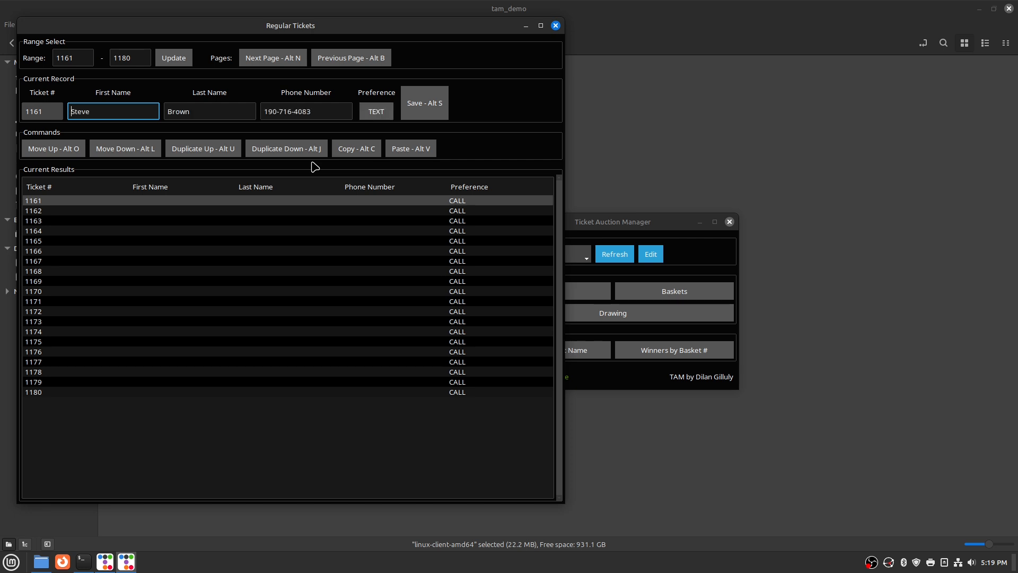
pyautogui.hotkey('alt', 'l')
pyautogui.hotkey('alt', 'v')
pyautogui.hotkey('alt', 'l')
pyautogui.hotkey('alt', 'v')
pyautogui.hotkey('alt', 'l')
pyautogui.hotkey('alt', 'v')
pyautogui.hotkey('alt', 'l')
pyautogui.hotkey('alt', 'v')
pyautogui.hotkey('alt', 'j')
# Fill tickets 1169–1180 with pasted buyers repeated down with Alt J
pyautogui.hotkey('alt', 'j')
pyautogui.hotkey('alt', 'j')
pyautogui.hotkey('alt', 'l')
pyautogui.hotkey('alt', 'v')
pyautogui.hotkey('alt', 'j')
pyautogui.hotkey('alt', 'j')
pyautogui.hotkey('alt', 'j')
pyautogui.hotkey('alt', 'l')
pyautogui.hotkey('alt', 'v')
pyautogui.hotkey('alt', 'j')
pyautogui.hotkey('alt', 'j')
pyautogui.hotkey('alt', 'j')
pyautogui.hotkey('alt', 'l')
pyautogui.hotkey('alt', 'v')
pyautogui.hotkey('alt', 'j')
pyautogui.hotkey('alt', 'j')
pyautogui.hotkey('alt', 'j')
pyautogui.hotkey('alt', 'l')
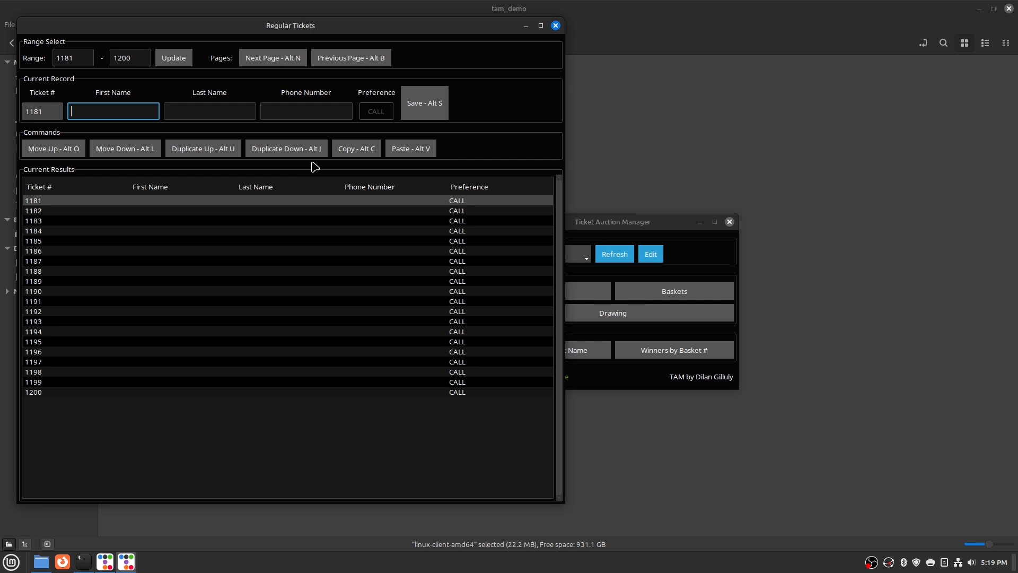
# Fill tickets 1181–1188 with two pasted buyers, each repeated down
pyautogui.hotkey('alt', 'v')
pyautogui.hotkey('alt', 'j')
pyautogui.hotkey('alt', 'j')
pyautogui.hotkey('alt', 'j')
pyautogui.hotkey('alt', 'l')
pyautogui.hotkey('alt', 'v')
# Fill tickets 1189–1200 with the last buyers, repeated through ticket 1200
pyautogui.hotkey('alt', 'j')
pyautogui.hotkey('alt', 'j')
pyautogui.hotkey('alt', 'j')
pyautogui.hotkey('alt', 'l')
pyautogui.hotkey('alt', 'v')
pyautogui.hotkey('alt', 'j')
pyautogui.hotkey('alt', 'j')
pyautogui.hotkey('alt', 'j')
pyautogui.hotkey('alt', 'l')
pyautogui.hotkey('alt', 'v')
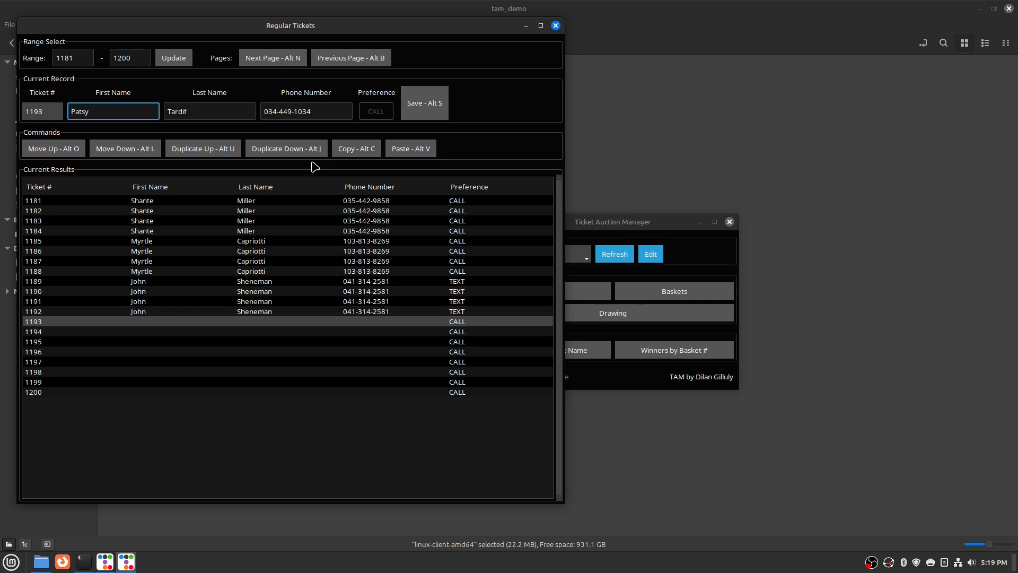
pyautogui.hotkey('alt', 'j')
pyautogui.hotkey('alt', 'j')
pyautogui.hotkey('alt', 'j')
pyautogui.hotkey('alt', 'l')
pyautogui.hotkey('alt', 'v')
pyautogui.hotkey('alt', 'j')
pyautogui.hotkey('alt', 'j')
pyautogui.hotkey('alt', 'j')
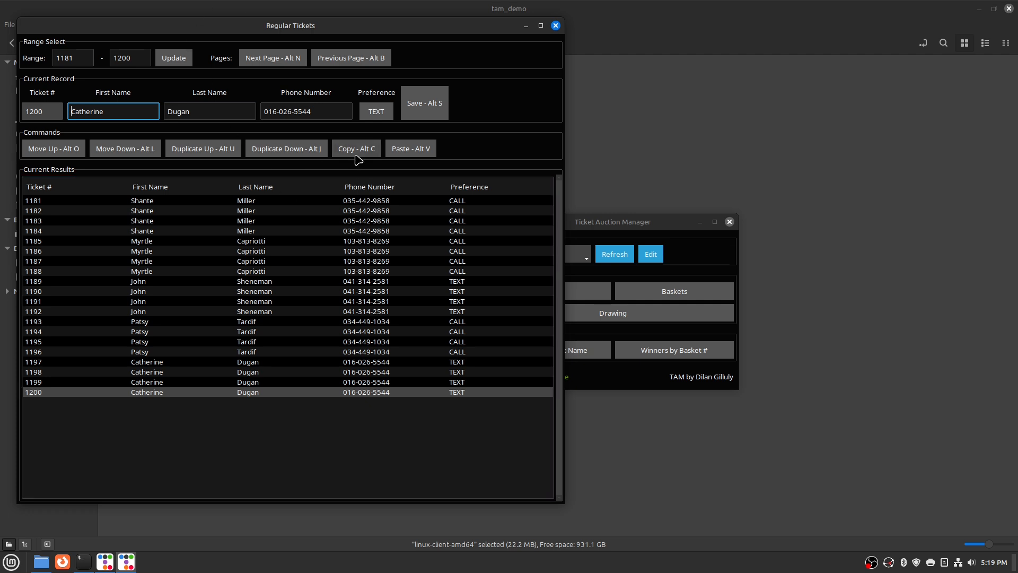
# Close the Regular Tickets and empty Regular Baskets forms, then open Regular Drawing and move it right
pyautogui.click(555, 26)
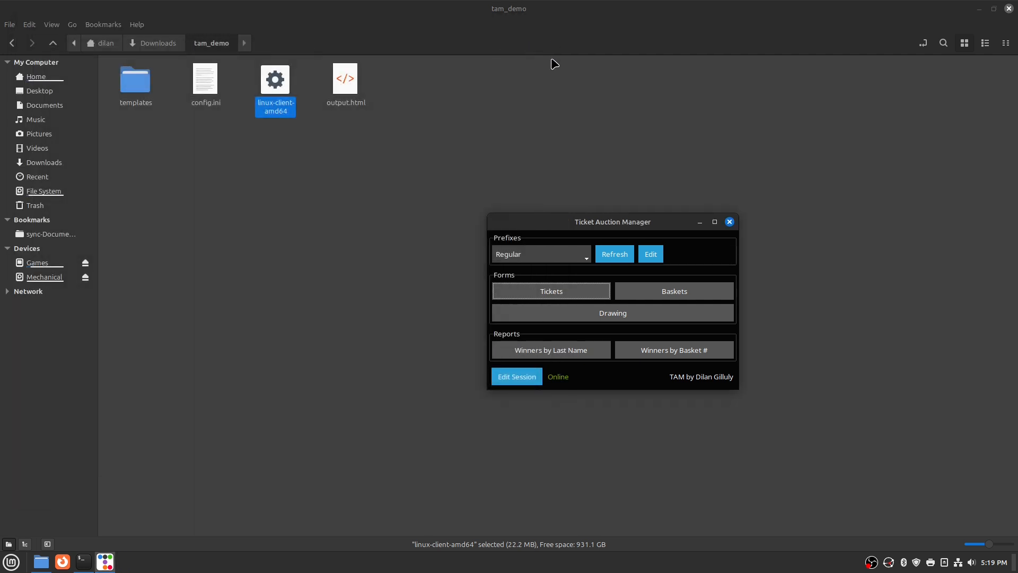
pyautogui.click(667, 293)
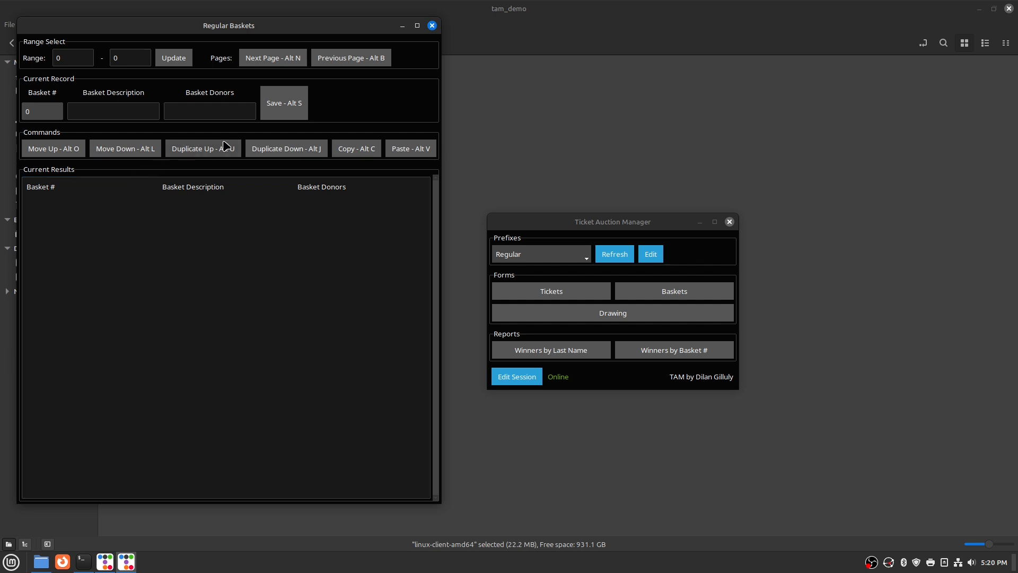
pyautogui.click(431, 26)
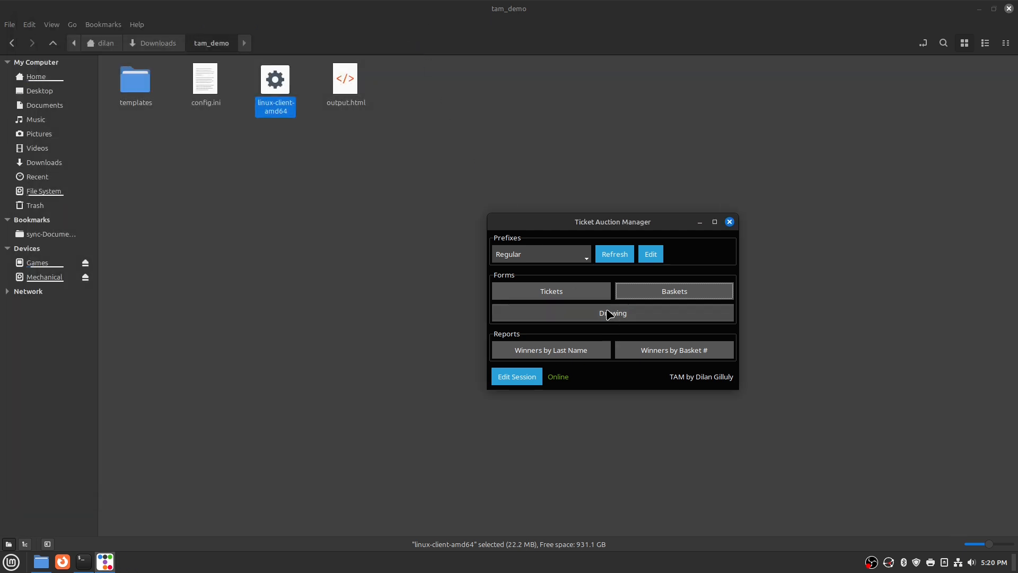
pyautogui.click(609, 313)
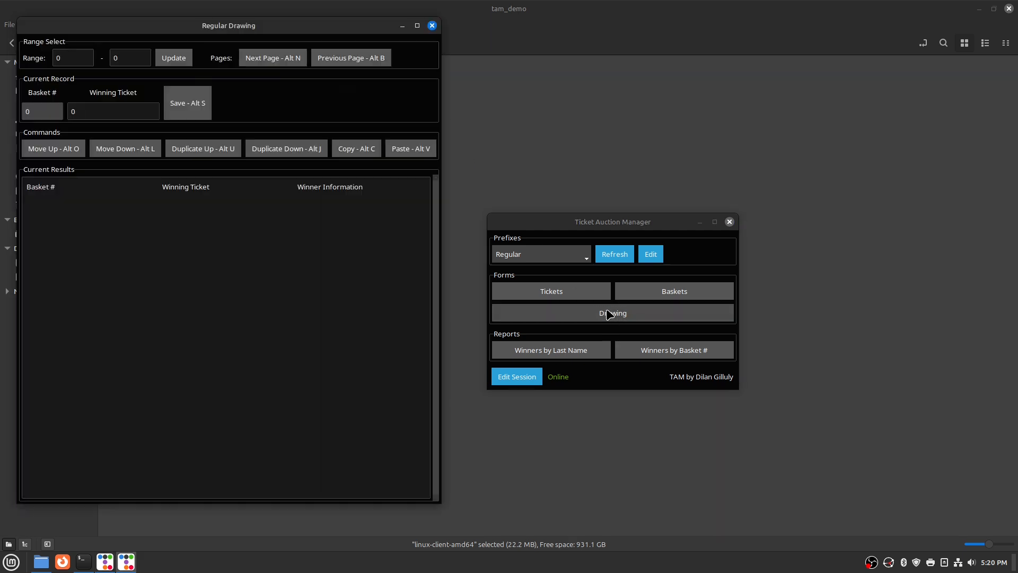
pyautogui.moveTo(228, 25)
pyautogui.mouseDown()
pyautogui.moveTo(320, 22)
pyautogui.moveTo(542, 51)
pyautogui.mouseUp()
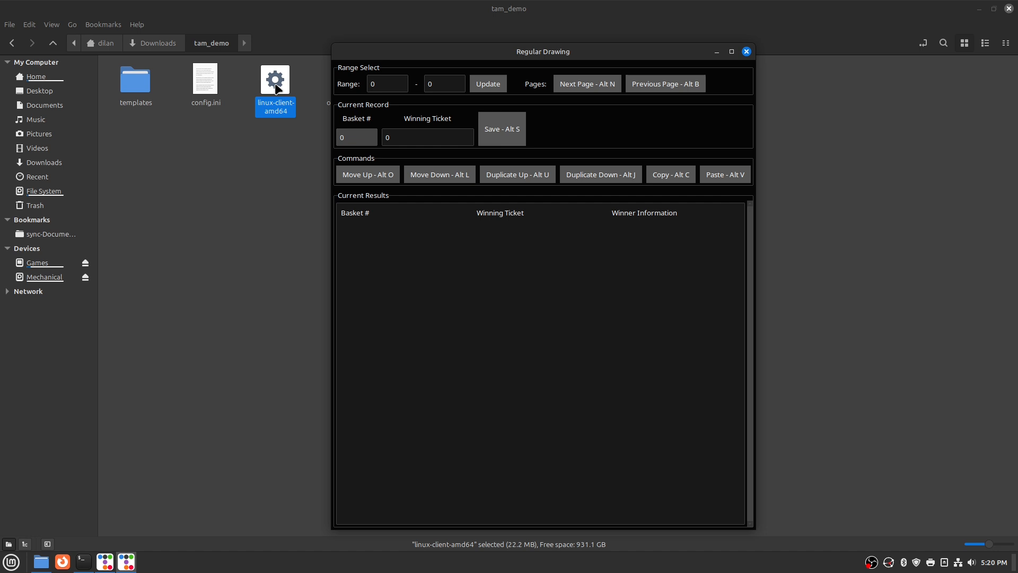
# Set the drawing range to baskets 1–20 and apply it to load the list
pyautogui.click(398, 85)
pyautogui.write('1')
pyautogui.press('Tab')
pyautogui.write('20')
pyautogui.press('Tab')
pyautogui.press('Return')
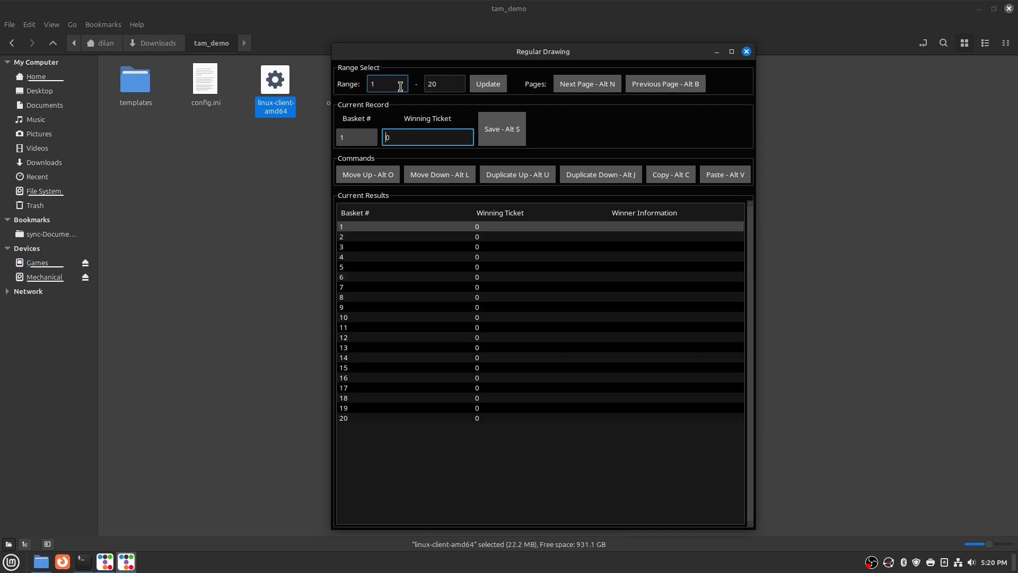
pyautogui.click(391, 84)
pyautogui.click(439, 85)
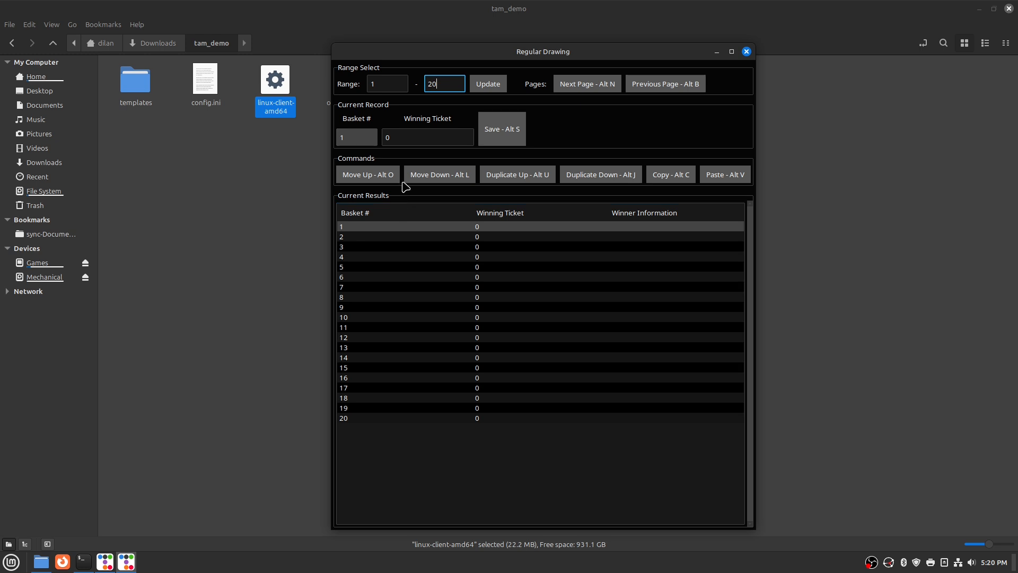
# Save winning ticket 1200 for basket 1 and 200 for basket 2
pyautogui.click(411, 136)
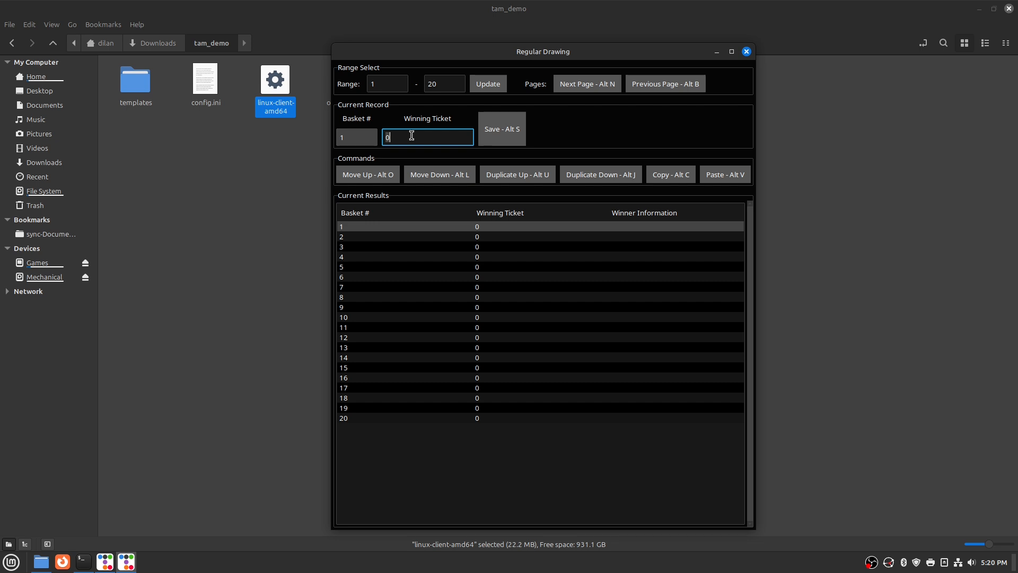
pyautogui.press('BackSpace')
pyautogui.write('1200')
pyautogui.hotkey('alt', 's')
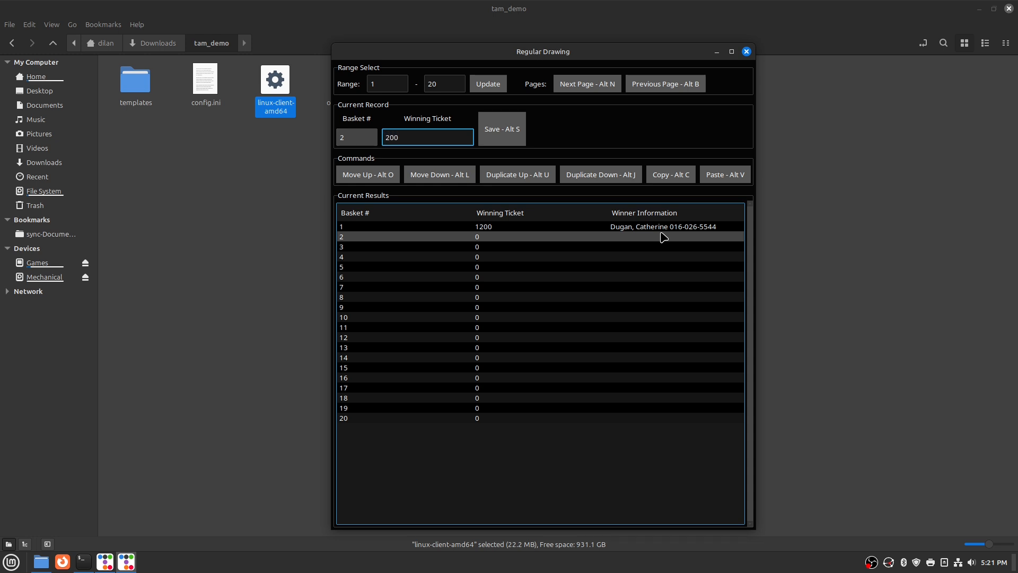
pyautogui.hotkey('alt', 's')
# Enter and save winning tickets 1033, 1090, 1049, 1009, 1125 and 1164 for successive baskets
pyautogui.press('Return')
pyautogui.write('1033')
pyautogui.press('Return')
pyautogui.write('1090')
pyautogui.press('Return')
pyautogui.write('1049')
pyautogui.press('Return')
pyautogui.write('11181177 1009')
pyautogui.press('Return')
pyautogui.write('1155 1125')
pyautogui.press('Return')
pyautogui.write('1021 1164')
# Save winning tickets 1129, 1082, 1138 and 1115 for the next baskets
pyautogui.press('Return')
pyautogui.write('1129')
pyautogui.press('Return')
pyautogui.write('1168 1057 1082')
pyautogui.press('Return')
pyautogui.write('1136 1138')
pyautogui.press('Return')
pyautogui.write('1115')
# Record basket 20's winning ticket as 1116 and bring up the baskets 21–40 page
pyautogui.press('Return')
pyautogui.write('1116')
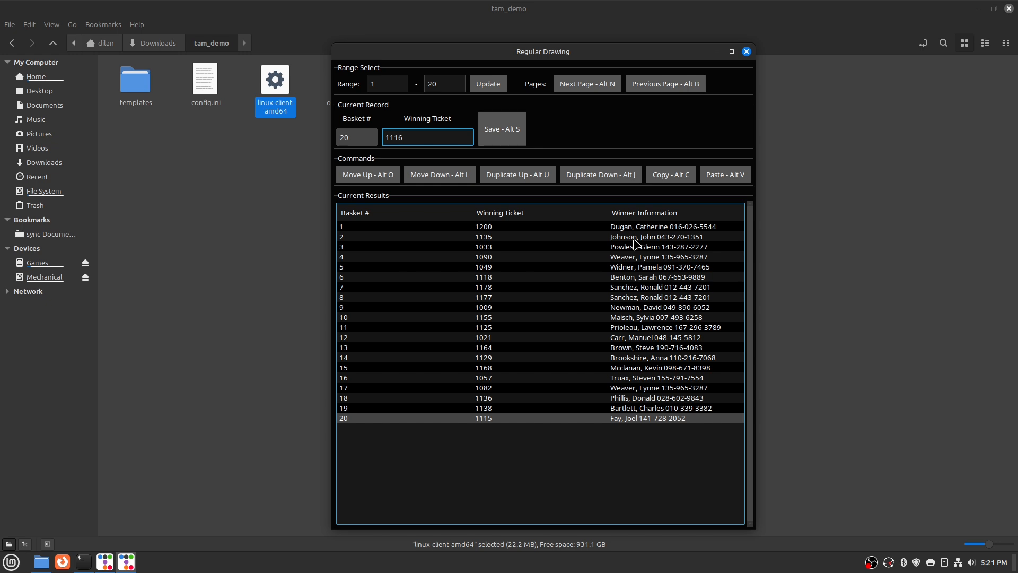
pyautogui.press('Return')
pyautogui.hotkey('alt', 'n')
pyautogui.write('1187')
# Enter winning tickets 1153, 1121, 1154 and following for baskets from 21 onward
pyautogui.press('Return')
pyautogui.write('1153')
pyautogui.press('Return')
pyautogui.write('1121')
pyautogui.press('Return')
pyautogui.write('1154')
pyautogui.press('Return')
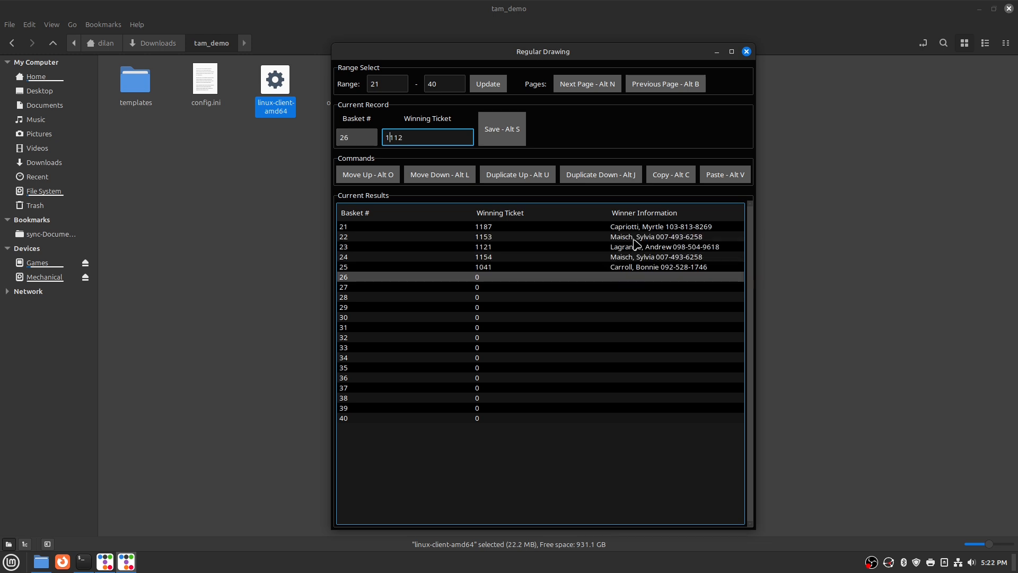
# Save the remaining tickets 1198, 1094 and 1006, finishing basket 40 with 1133
pyautogui.press('Return')
pyautogui.write('1200 1146 1159 1056 1060 1070 1115 1145')
pyautogui.press('Return')
pyautogui.write('1198')
pyautogui.press('Return')
pyautogui.write('1094')
pyautogui.press('Return')
pyautogui.write('1006')
pyautogui.press('Return')
pyautogui.write('1133')
pyautogui.press('Return')
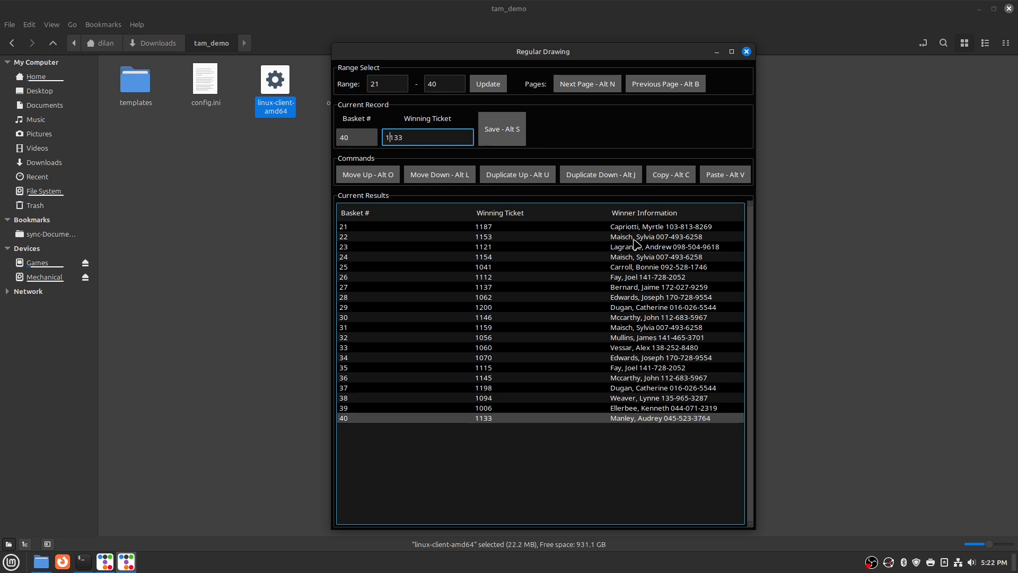
pyautogui.press('Up')
pyautogui.press('Up')
pyautogui.press('Up')
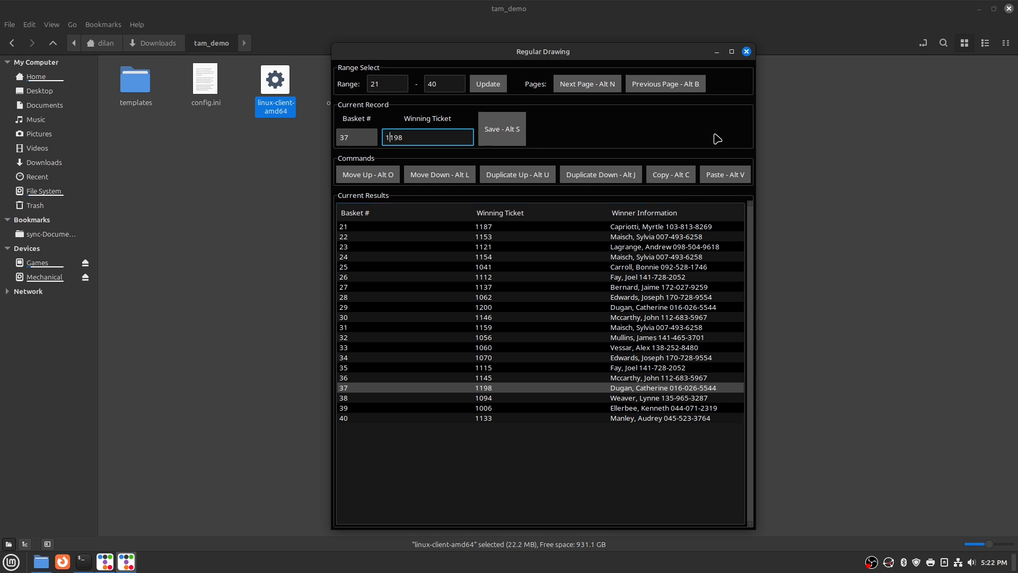
# Close the drawing form, then preview and close the Last Name and Basket # winner reports
pyautogui.click(746, 52)
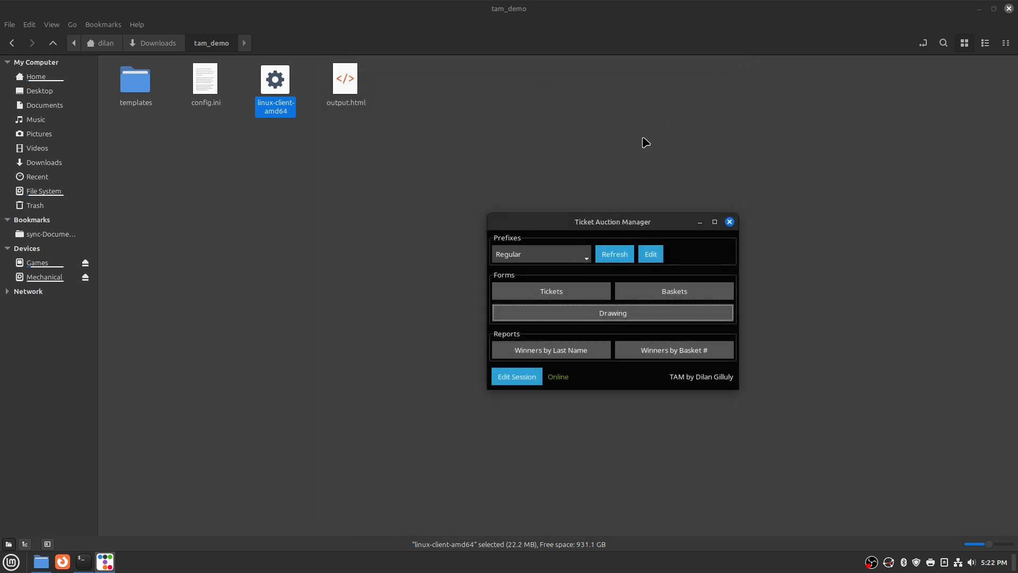
pyautogui.click(555, 352)
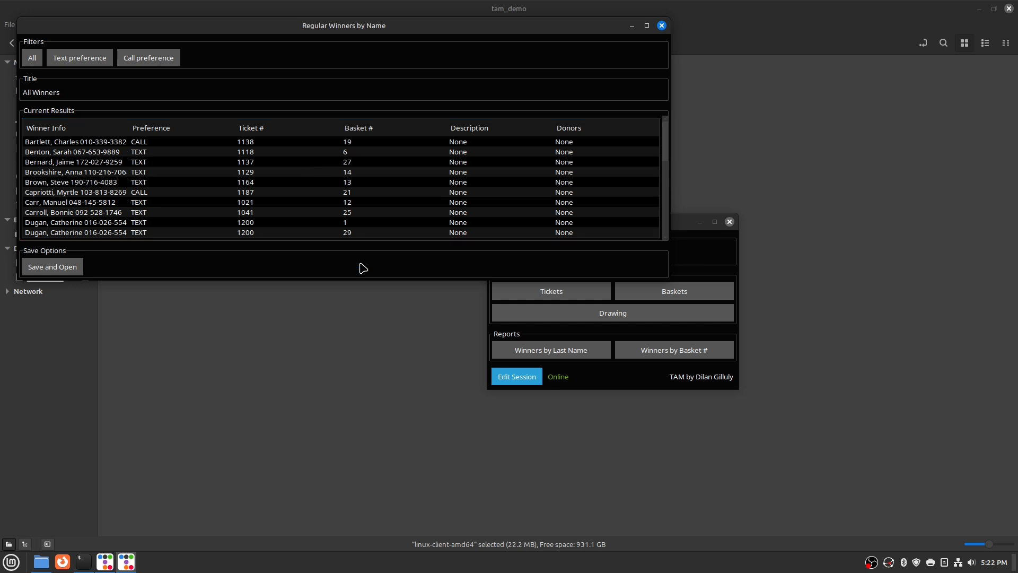
pyautogui.click(661, 26)
pyautogui.click(670, 348)
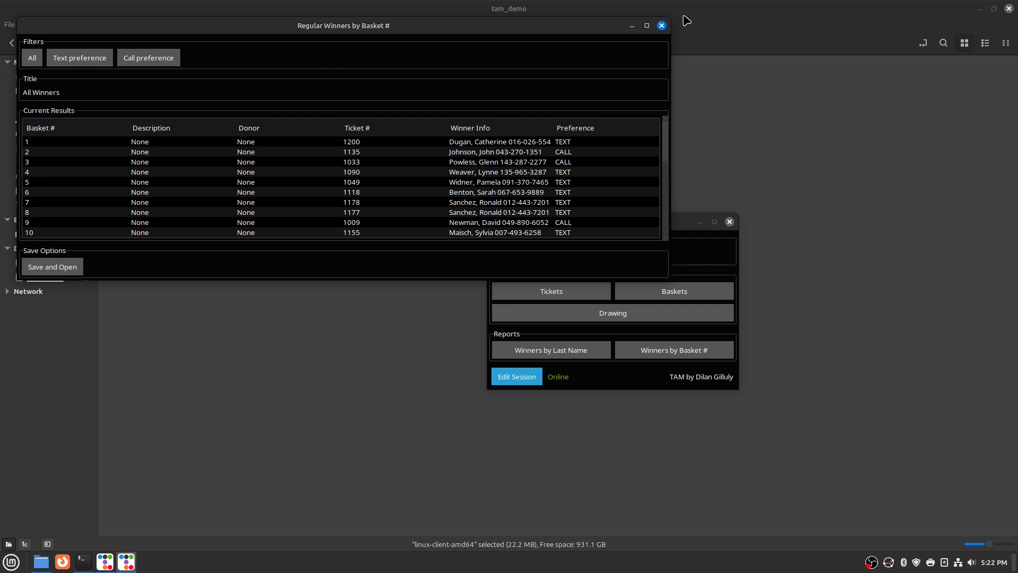
pyautogui.click(661, 25)
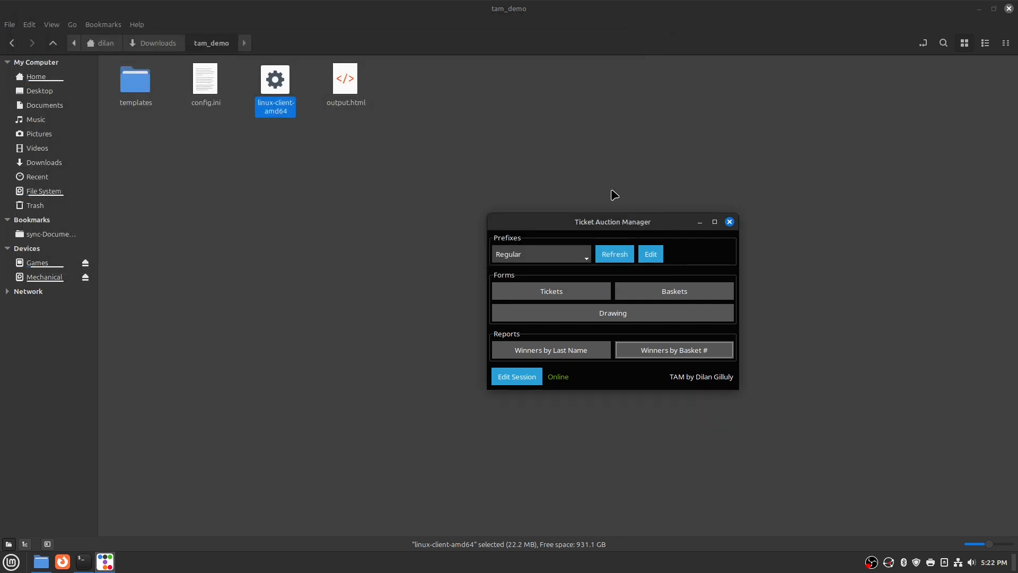
# Reopen Winners by Last Name, filter by Text then Call preference, and return to All
pyautogui.click(567, 352)
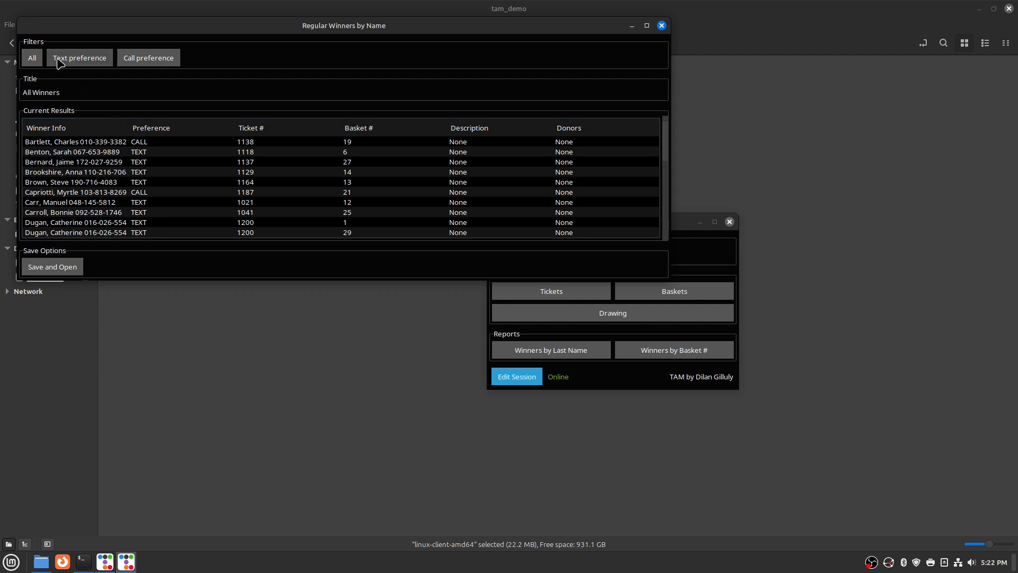
pyautogui.click(85, 59)
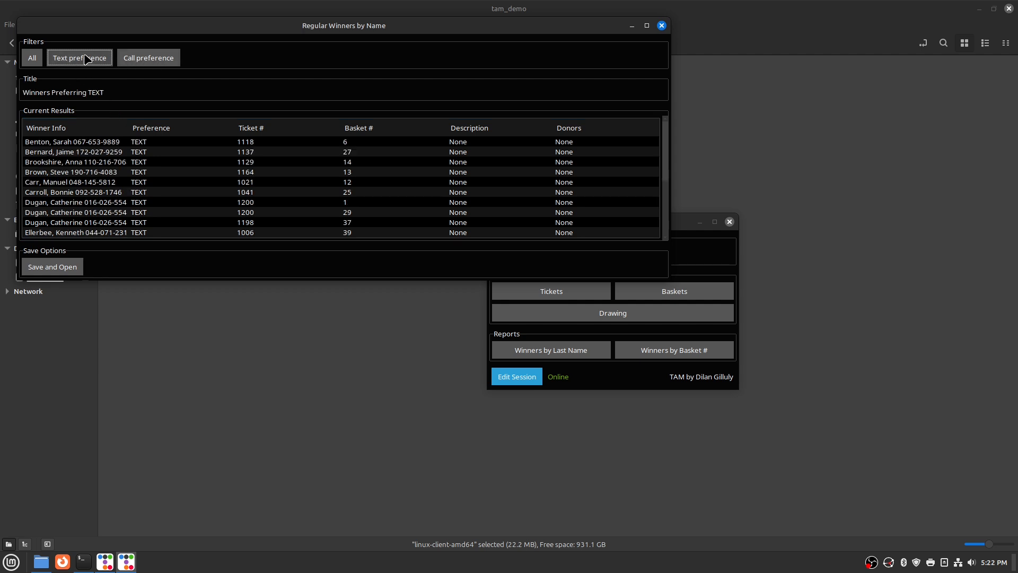
pyautogui.click(170, 61)
pyautogui.click(87, 60)
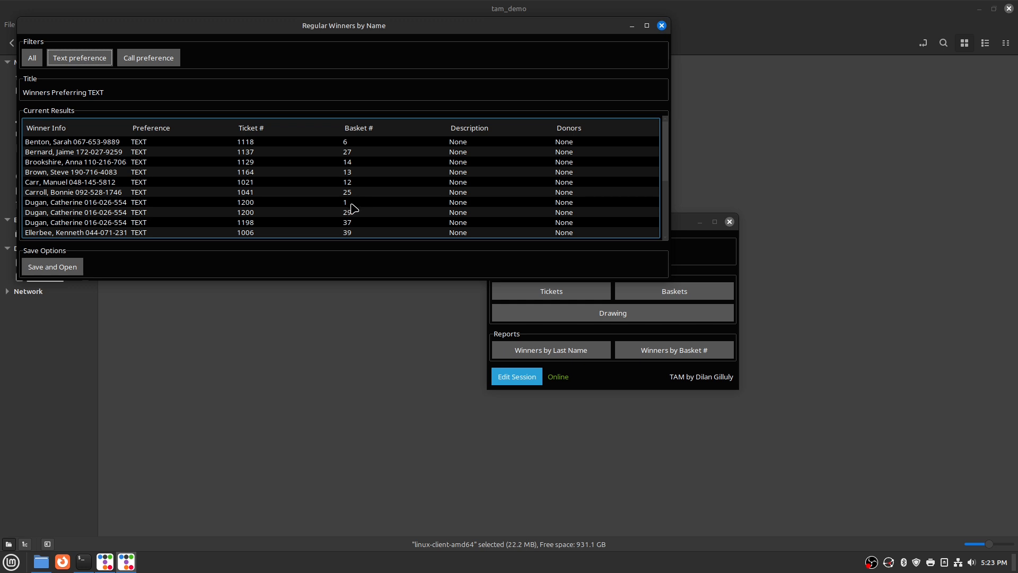
pyautogui.click(118, 200)
pyautogui.click(119, 211)
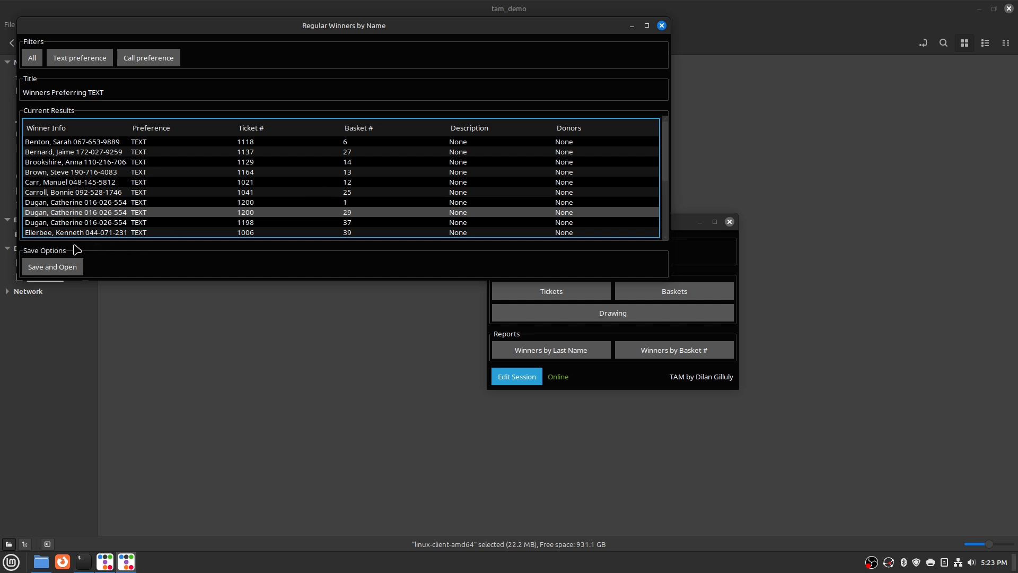
pyautogui.click(33, 60)
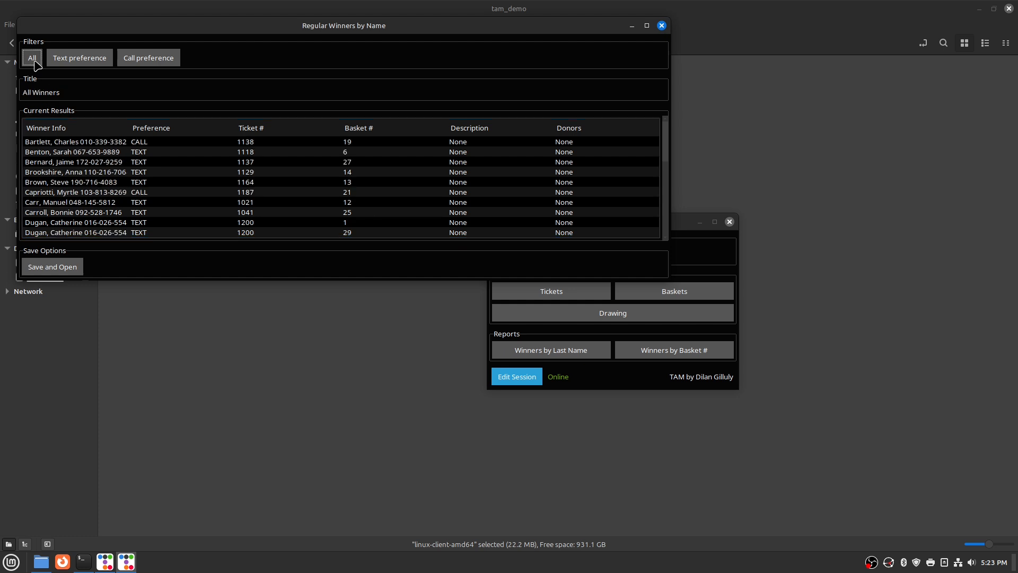
pyautogui.click(192, 195)
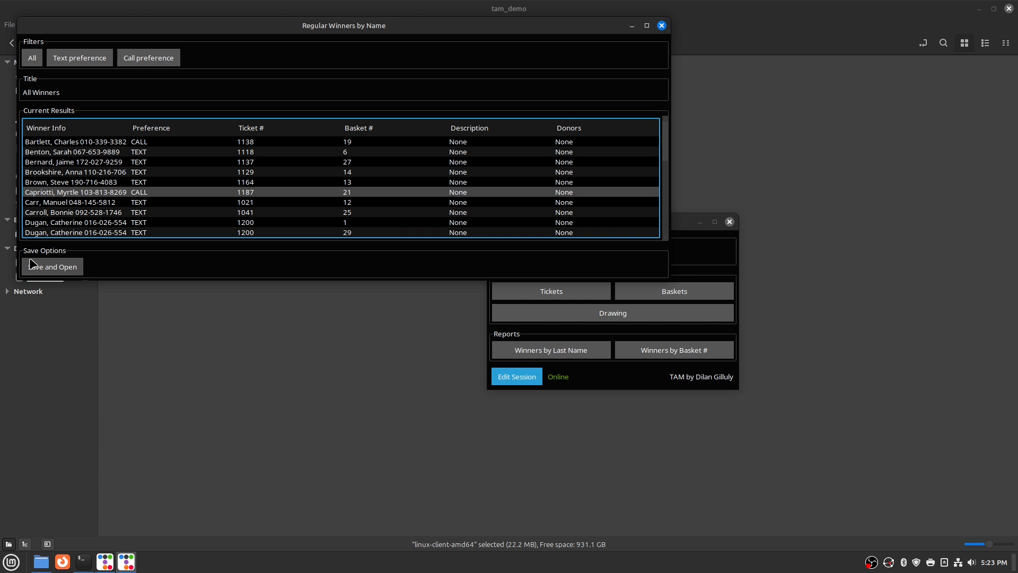
# Save the report as output.html and review the All Winners table in Firefox
pyautogui.click(54, 268)
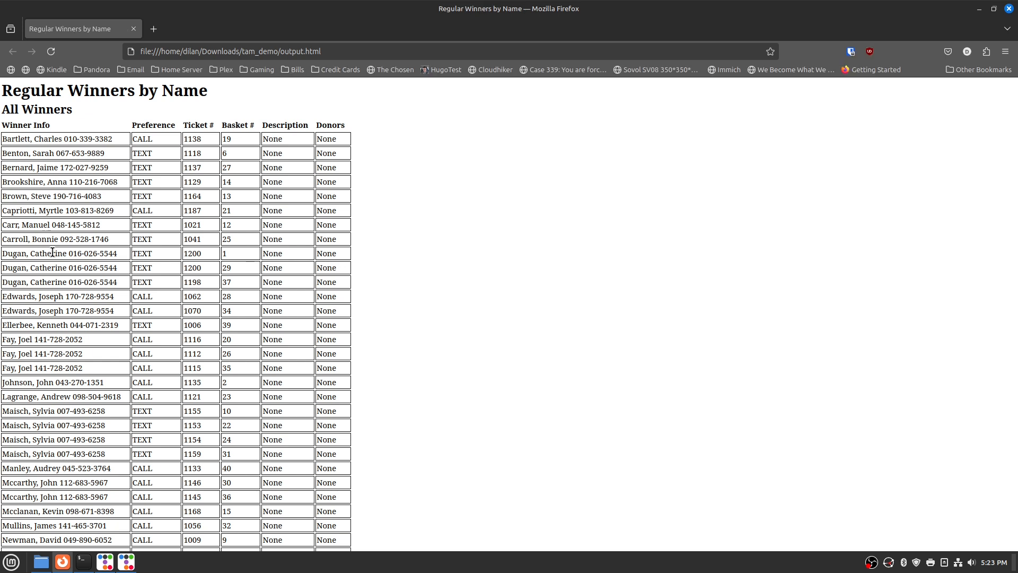
pyautogui.scroll(-5, 70, 218)
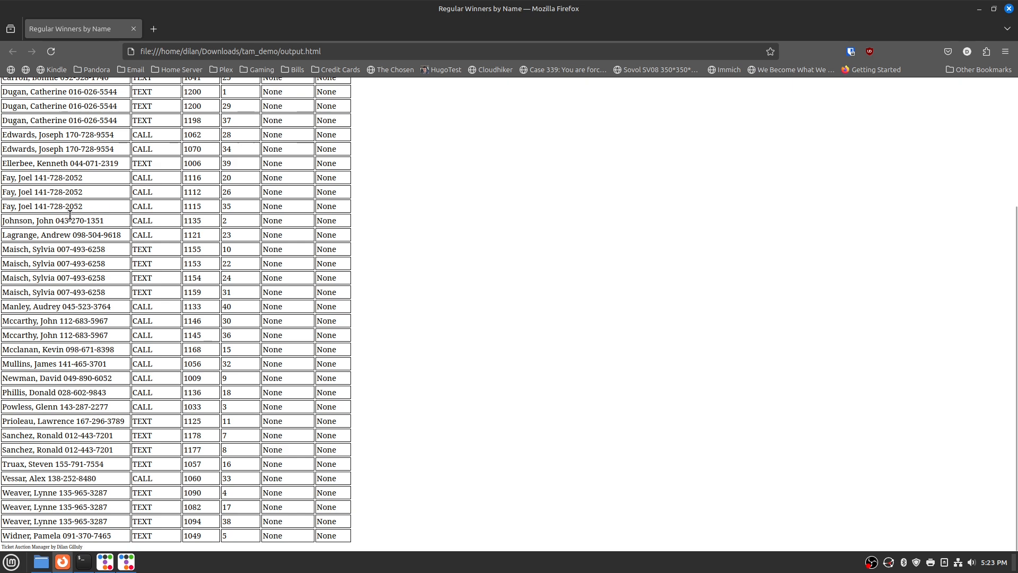
pyautogui.scroll(5, 70, 214)
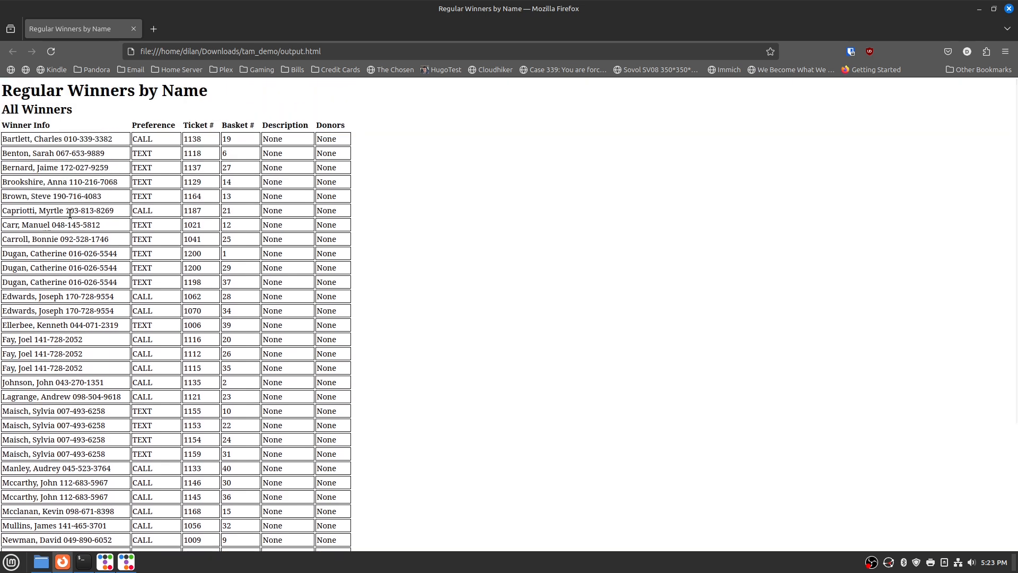
pyautogui.click(1005, 51)
pyautogui.click(882, 237)
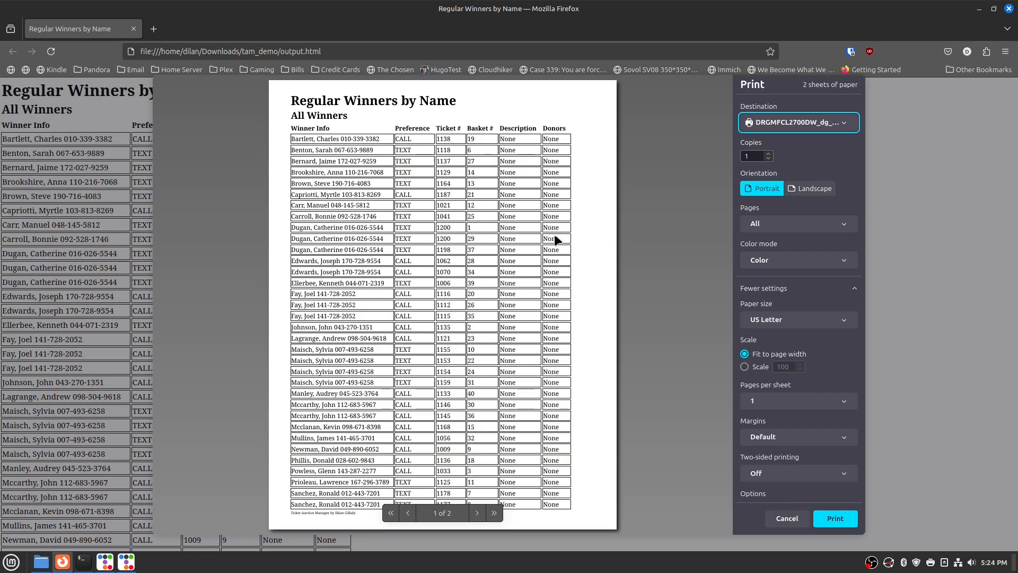
pyautogui.click(477, 512)
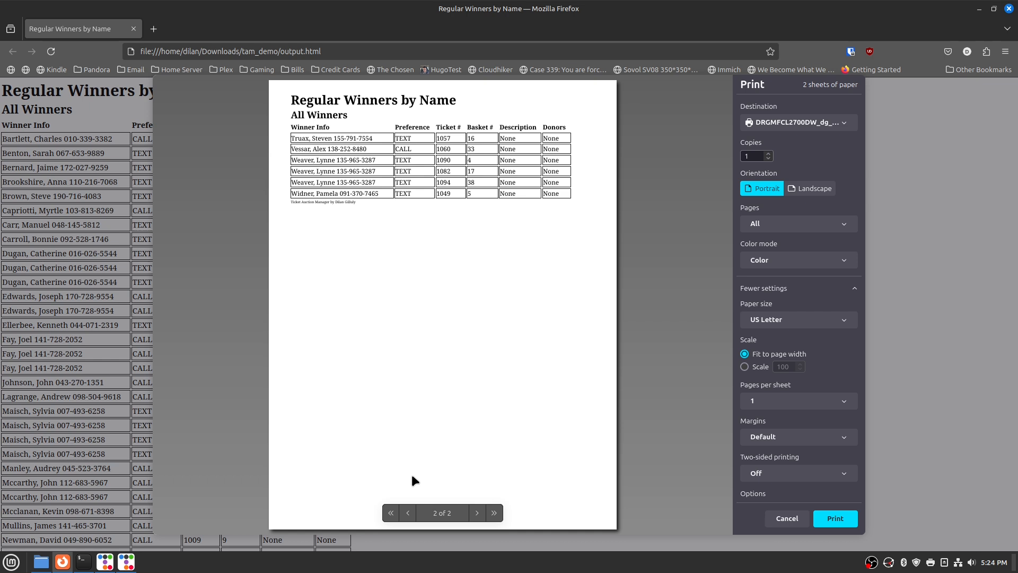
pyautogui.click(408, 512)
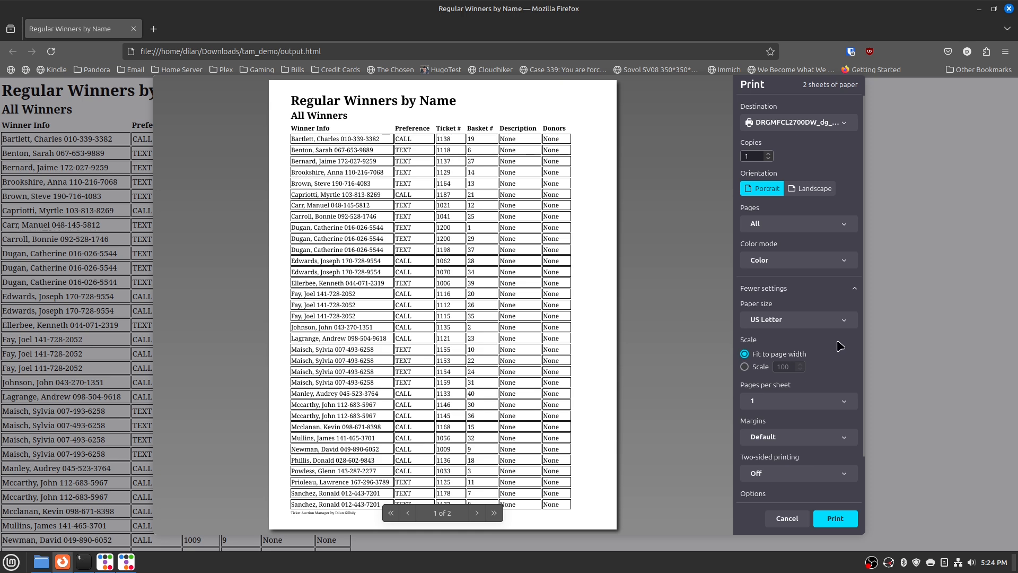
pyautogui.click(825, 289)
pyautogui.click(824, 289)
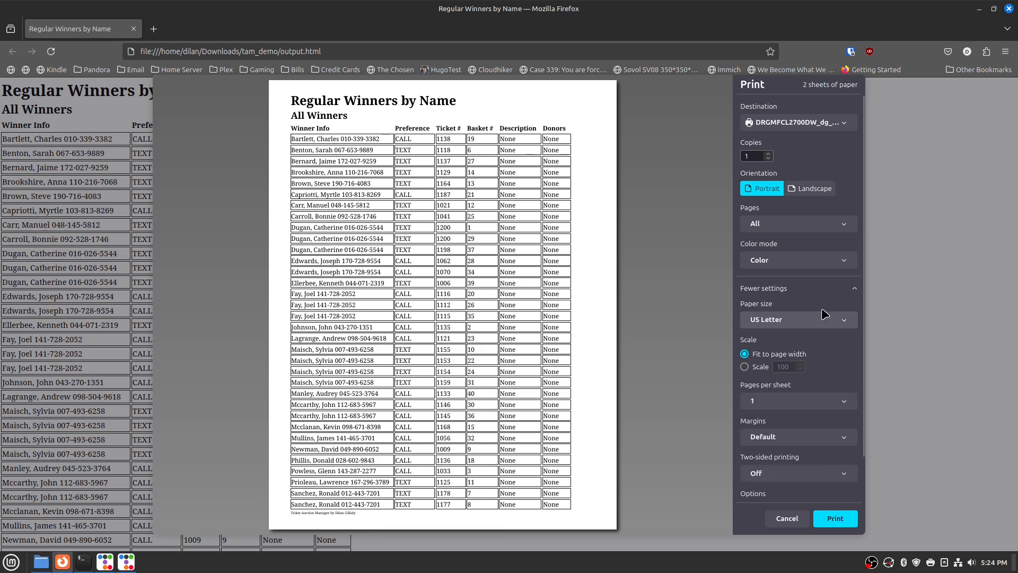
pyautogui.scroll(-2, 825, 313)
pyautogui.click(799, 462)
pyautogui.click(799, 461)
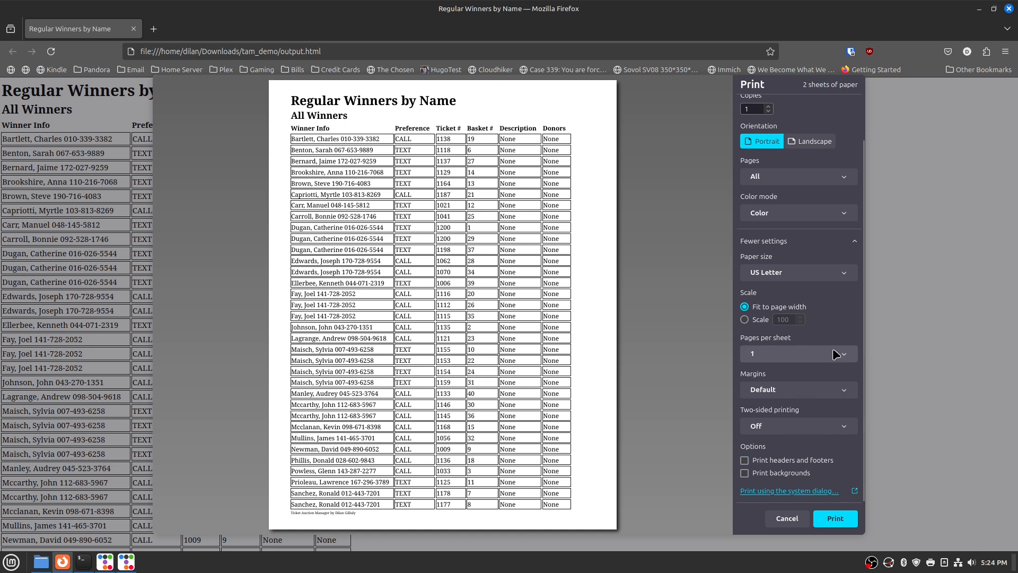
pyautogui.click(788, 518)
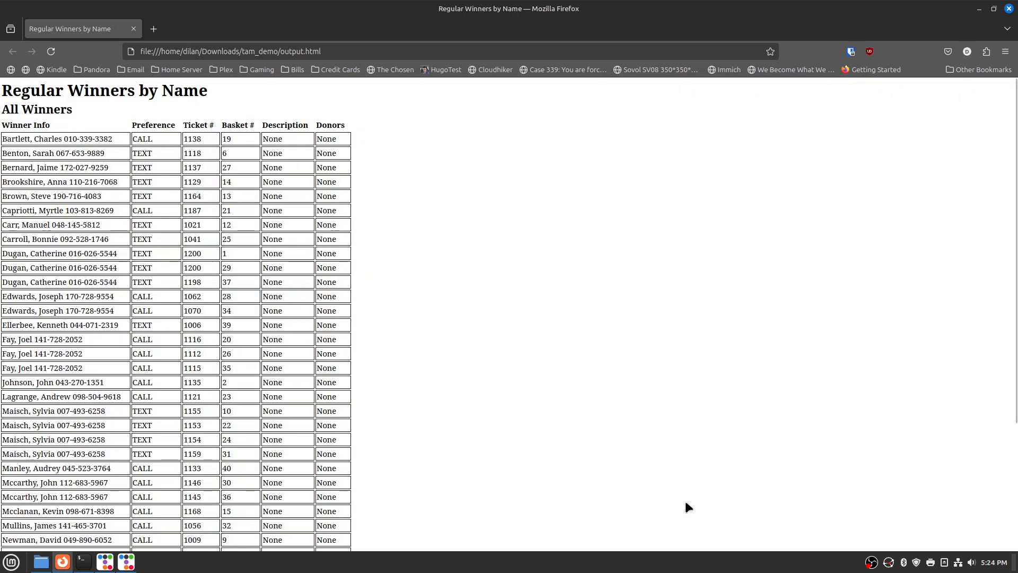